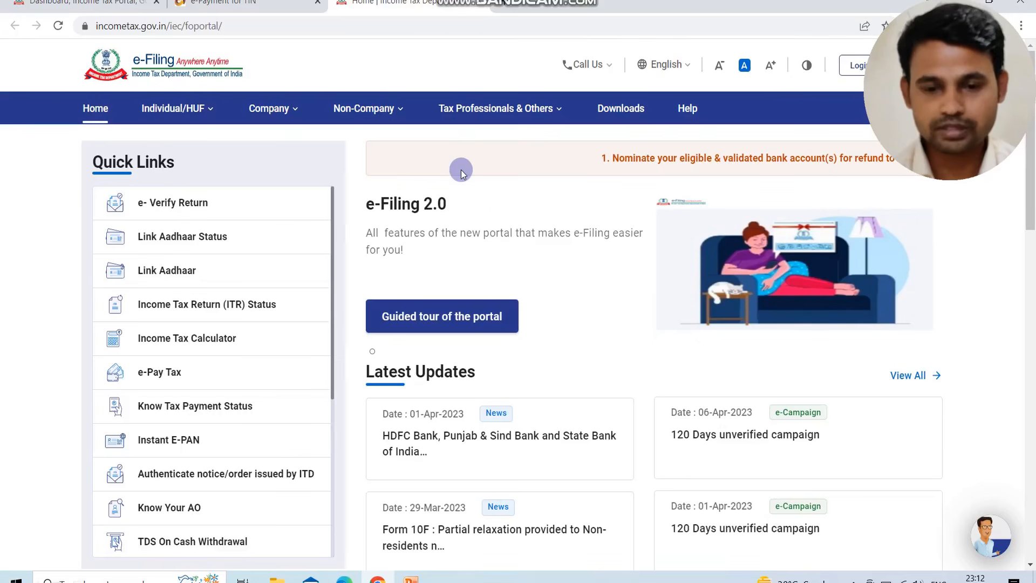
Log in to the e-Filing portal with the account's user ID and password, confirming the secure access message
{"action": "left_click", "coordinate": [850, 66]}
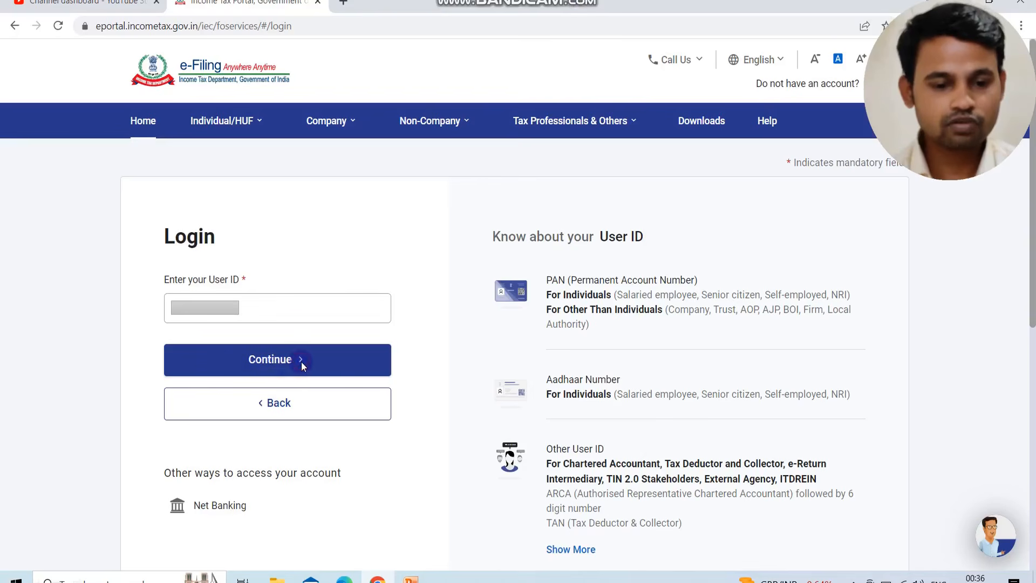
{"action": "left_click", "coordinate": [285, 367]}
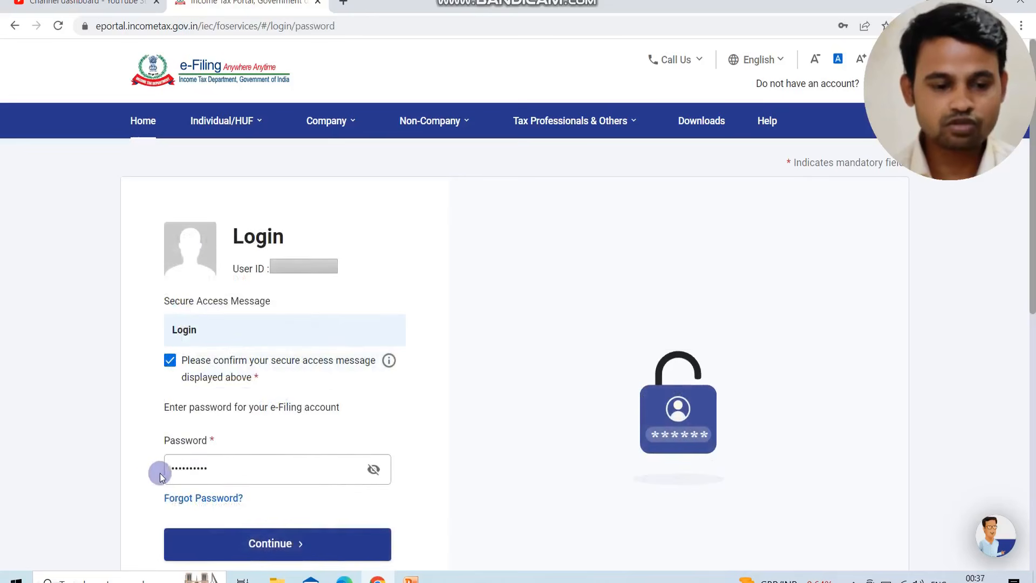
{"action": "left_click", "coordinate": [266, 556]}
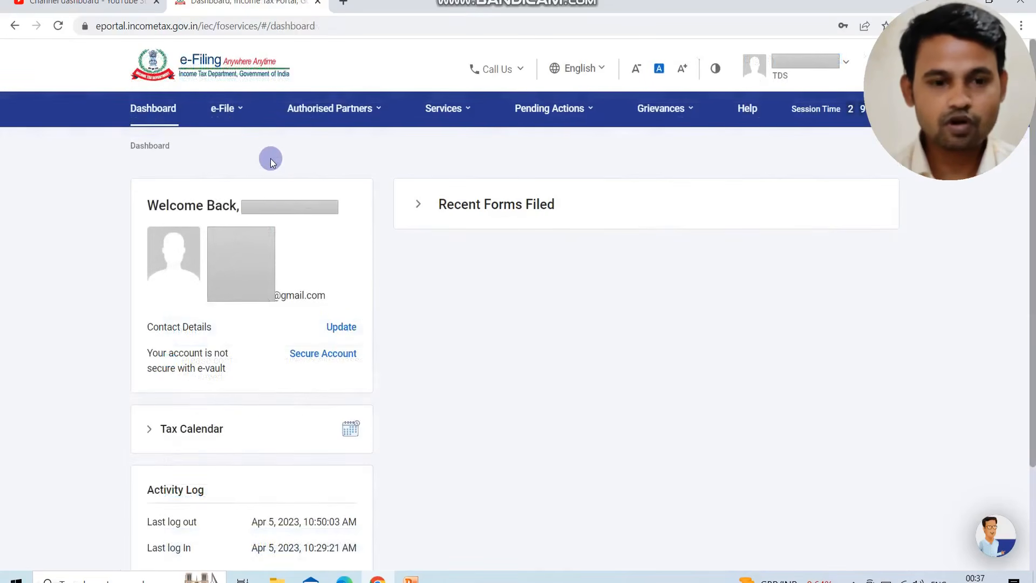
Open the File Income Tax Forms page and start filing Form 15G
{"action": "left_click", "coordinate": [224, 108]}
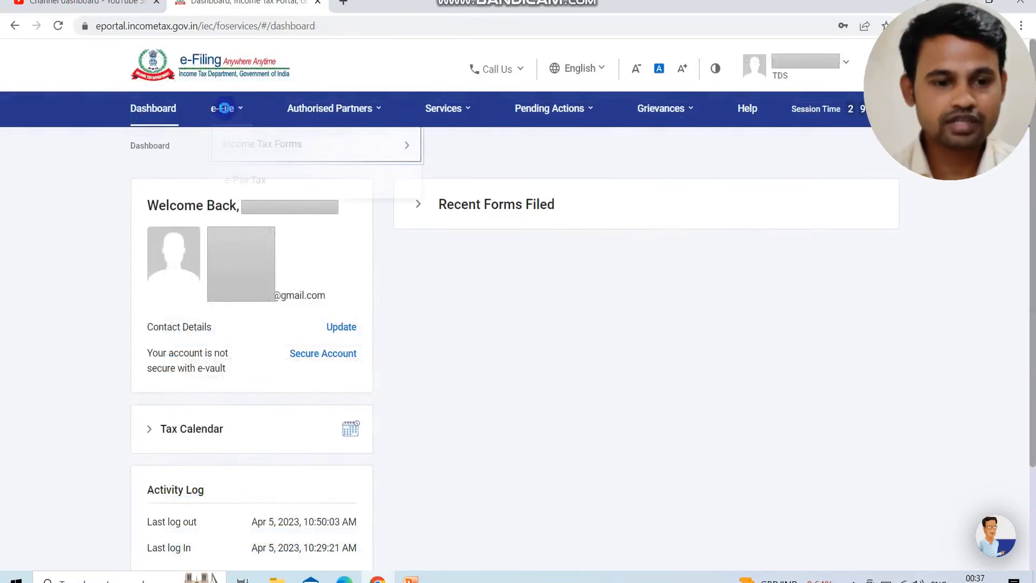
{"action": "left_click", "coordinate": [313, 146]}
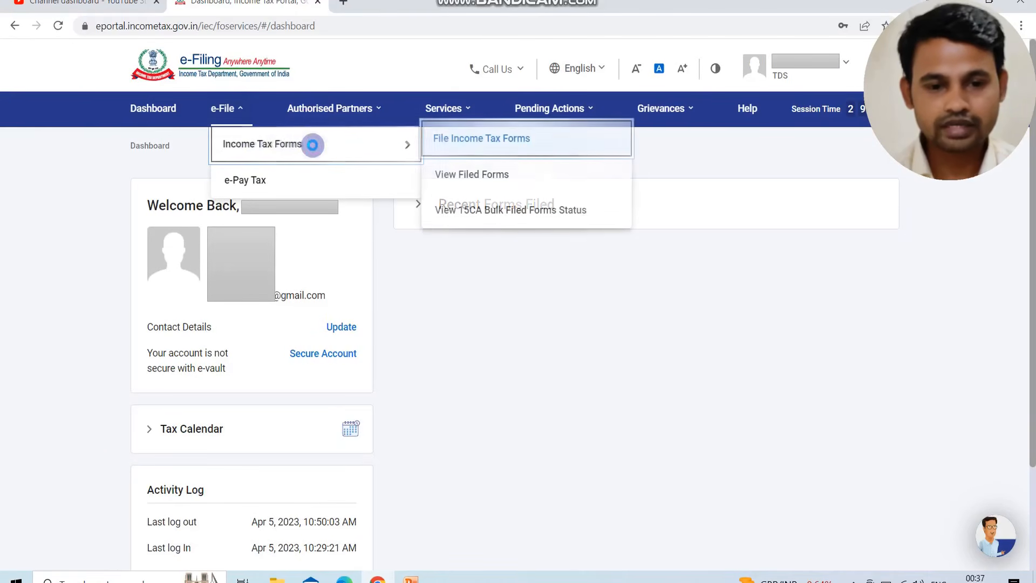
{"action": "left_click", "coordinate": [505, 150]}
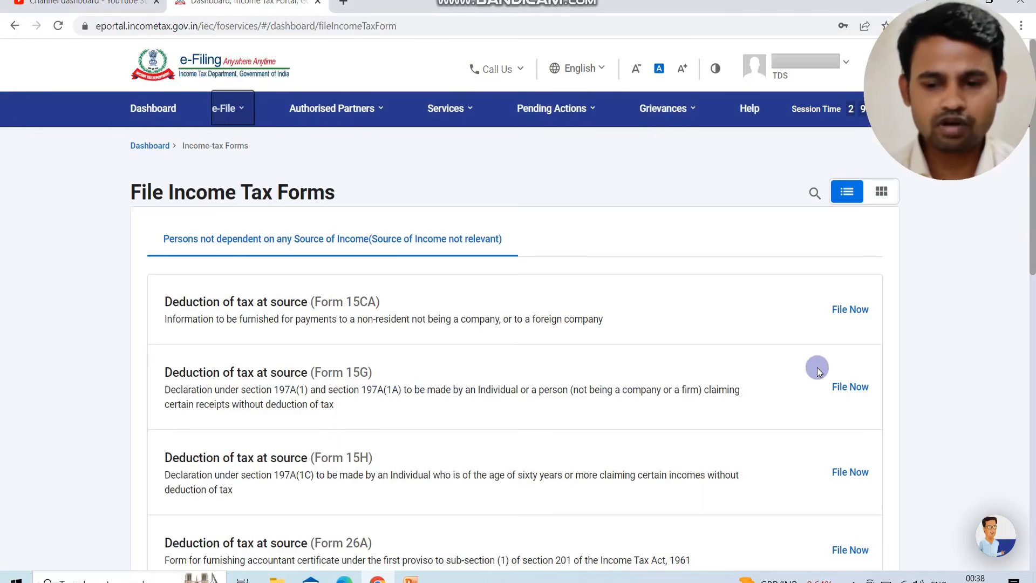
{"action": "left_click", "coordinate": [847, 389]}
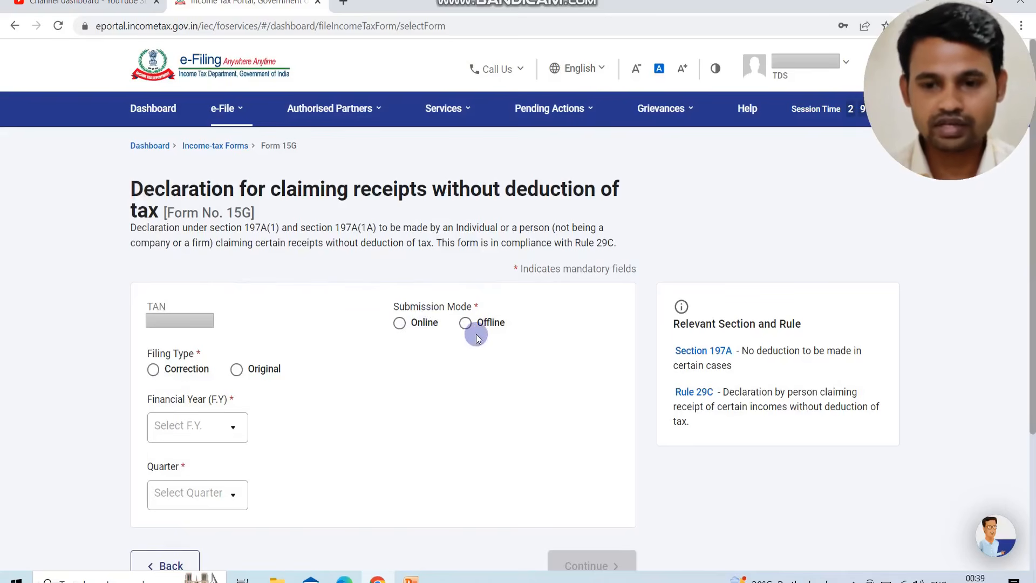
Set the submission mode to Online, filing type to Original, financial year to 2022-23 and quarter to Q4
{"action": "left_click", "coordinate": [398, 322]}
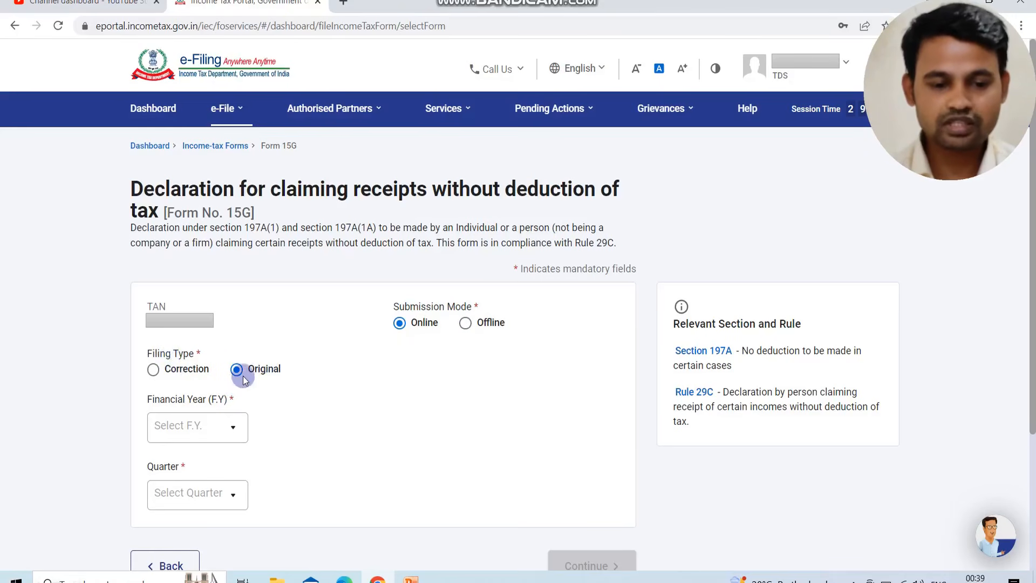
{"action": "left_click", "coordinate": [218, 431]}
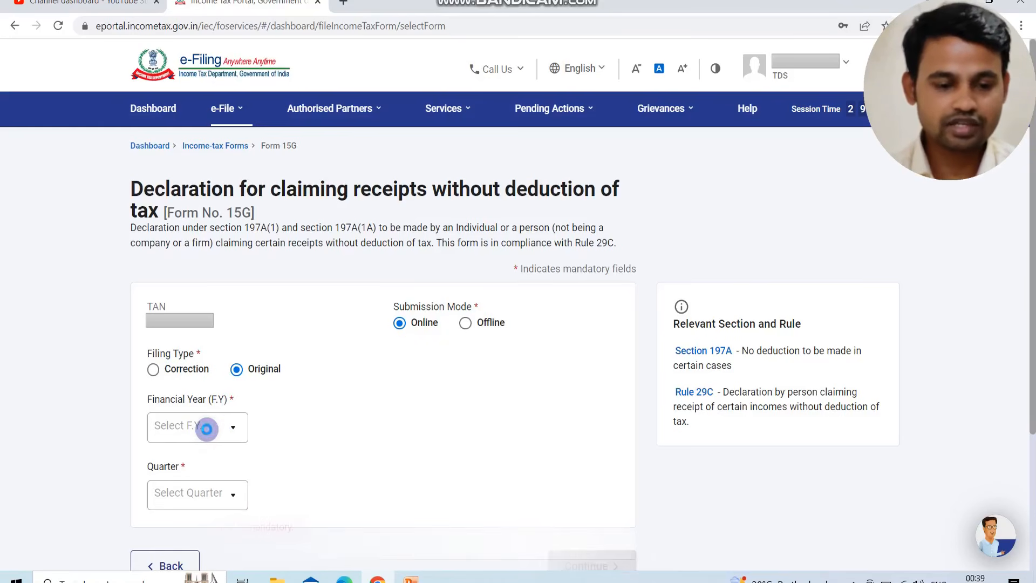
{"action": "left_click", "coordinate": [220, 431]}
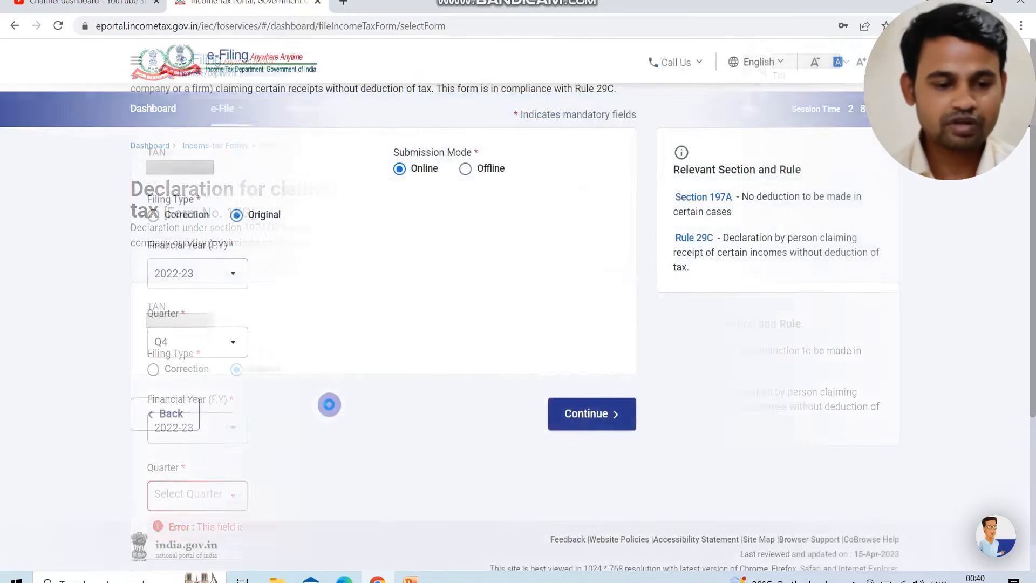
Continue past the Form 15G introduction and open the Basic and Income details section
{"action": "left_click", "coordinate": [616, 417]}
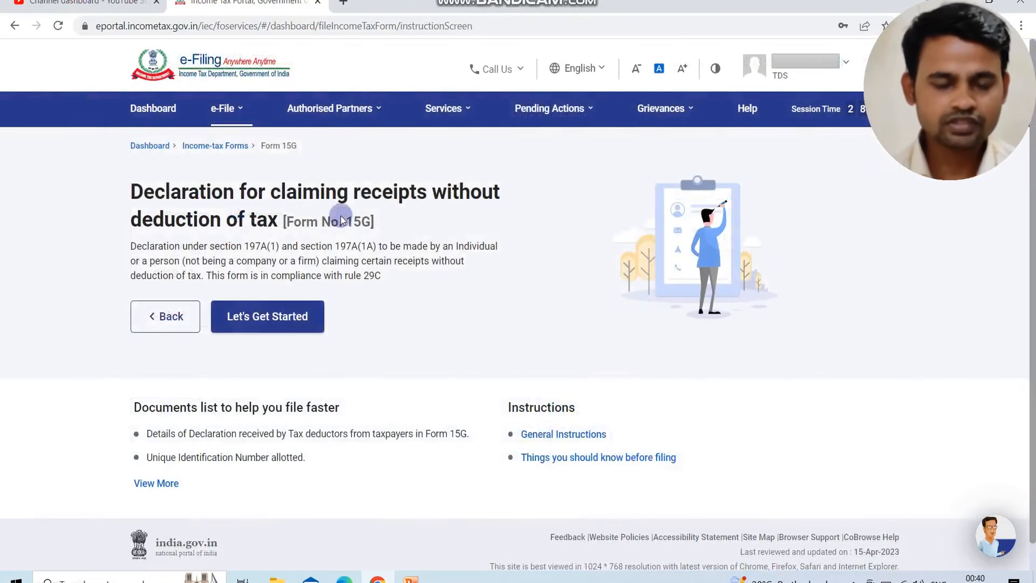
{"action": "left_click", "coordinate": [261, 316]}
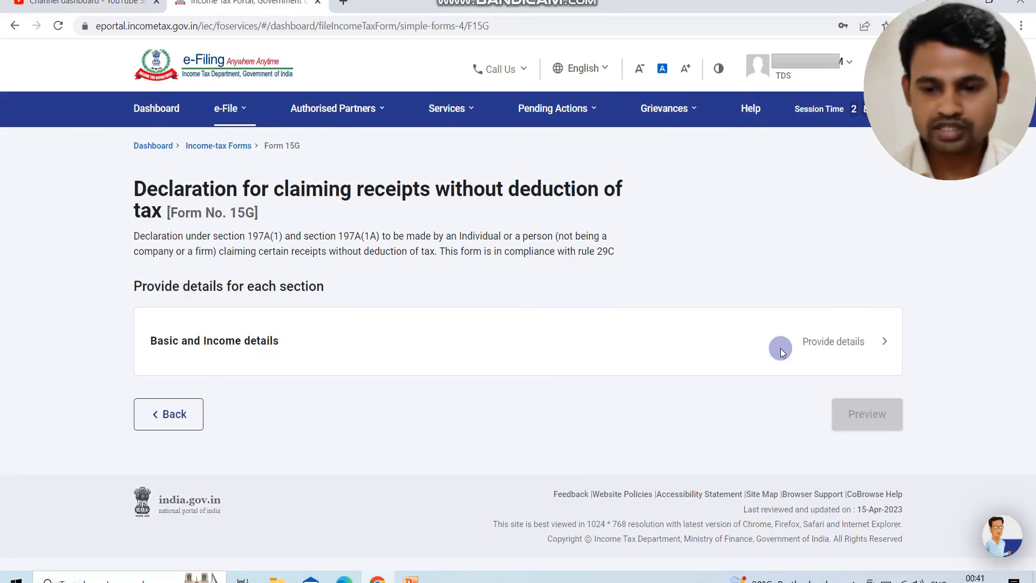
{"action": "left_click", "coordinate": [833, 346]}
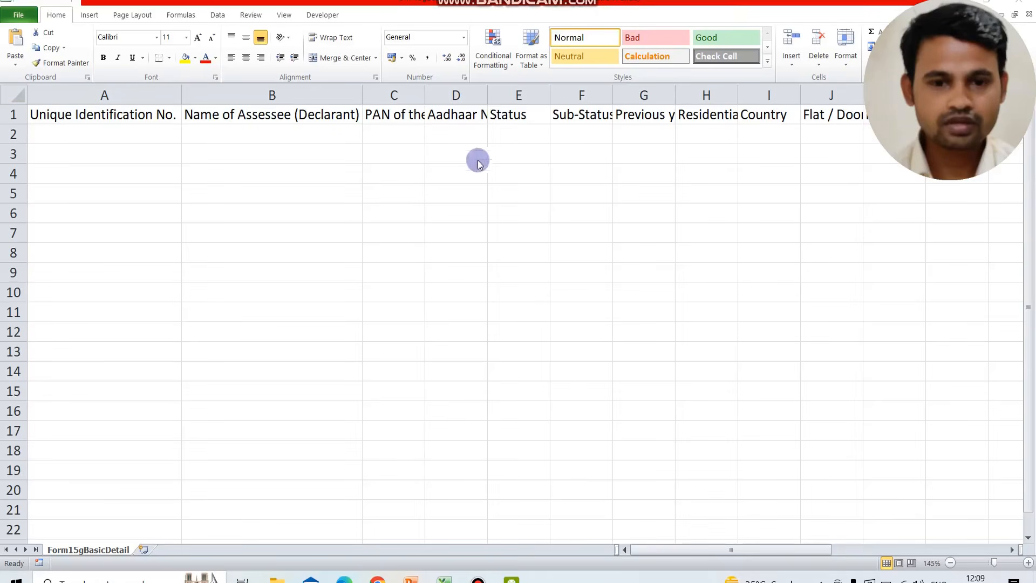
In the Form15gBasicDetail template in Excel, go through the row 1 column headings from Unique Identification No. onward
{"action": "left_click", "coordinate": [133, 116]}
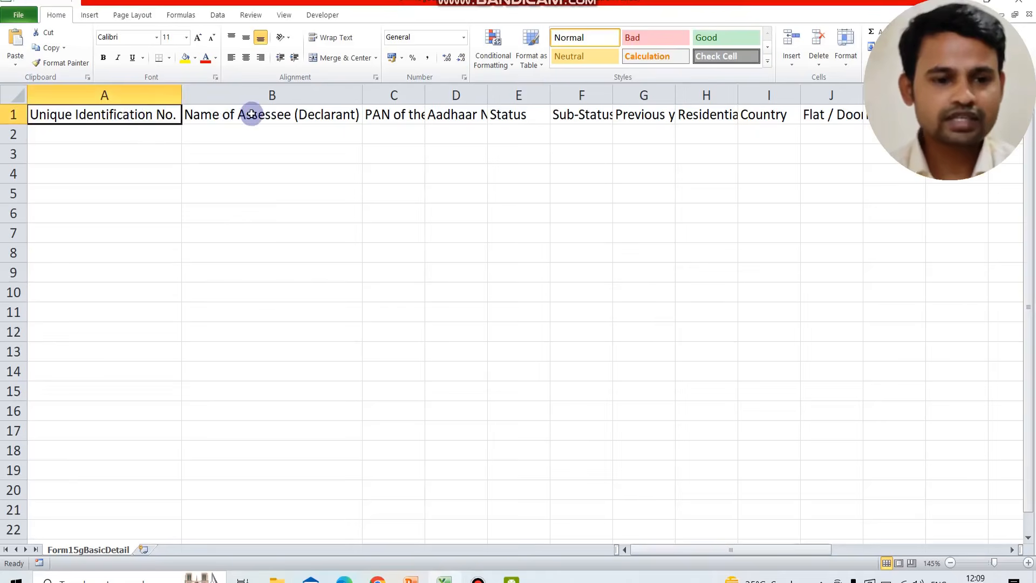
{"action": "key", "text": "Right"}
{"action": "key", "text": "Right"}
{"action": "key", "text": "Right"}
{"action": "key", "text": "Right"}
{"action": "key", "text": "Right"}
{"action": "key", "text": "Right"}
{"action": "key", "text": "Right"}
{"action": "key", "text": "Right"}
{"action": "key", "text": "Right"}
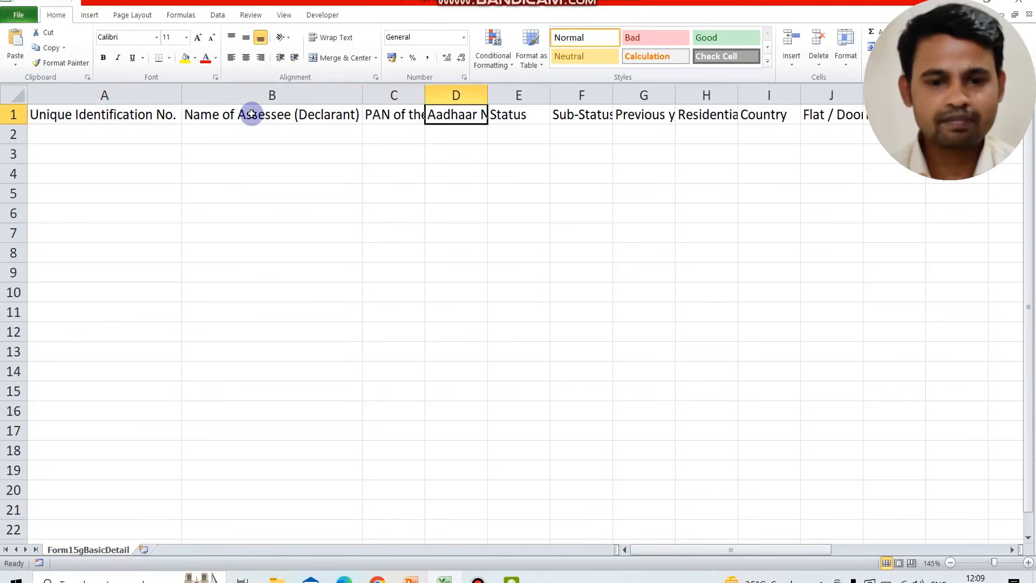
{"action": "key", "text": "Right"}
{"action": "key", "text": "Right"}
{"action": "key", "text": "Right"}
{"action": "key", "text": "Right"}
{"action": "key", "text": "Right"}
{"action": "key", "text": "Right"}
{"action": "key", "text": "Right"}
{"action": "key", "text": "Right"}
{"action": "key", "text": "Right"}
{"action": "key", "text": "Right"}
{"action": "key", "text": "Right"}
{"action": "key", "text": "Right"}
{"action": "key", "text": "Right"}
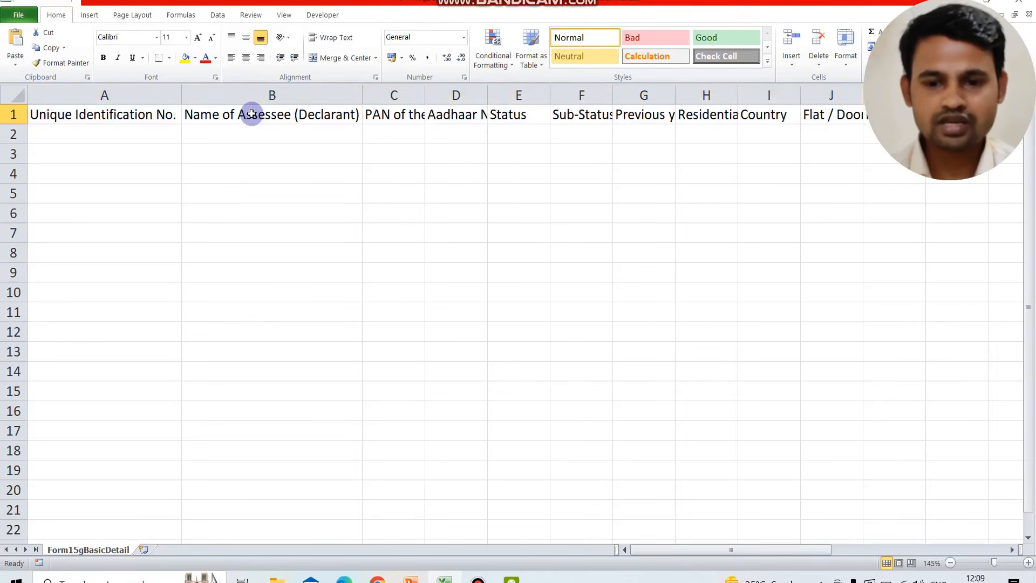
{"action": "key", "text": "Right"}
{"action": "key", "text": "Right"}
{"action": "key", "text": "Right"}
{"action": "key", "text": "Right"}
{"action": "key", "text": "Right"}
{"action": "key", "text": "Right"}
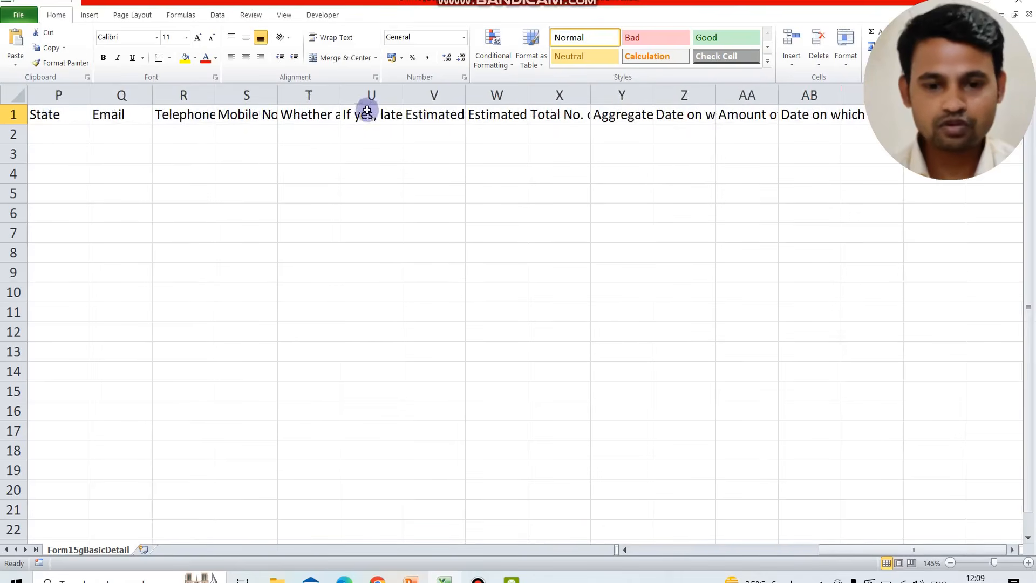
Resize column V to a moderate width and fit column W to its full estimated total income heading
{"action": "double_click", "coordinate": [464, 94]}
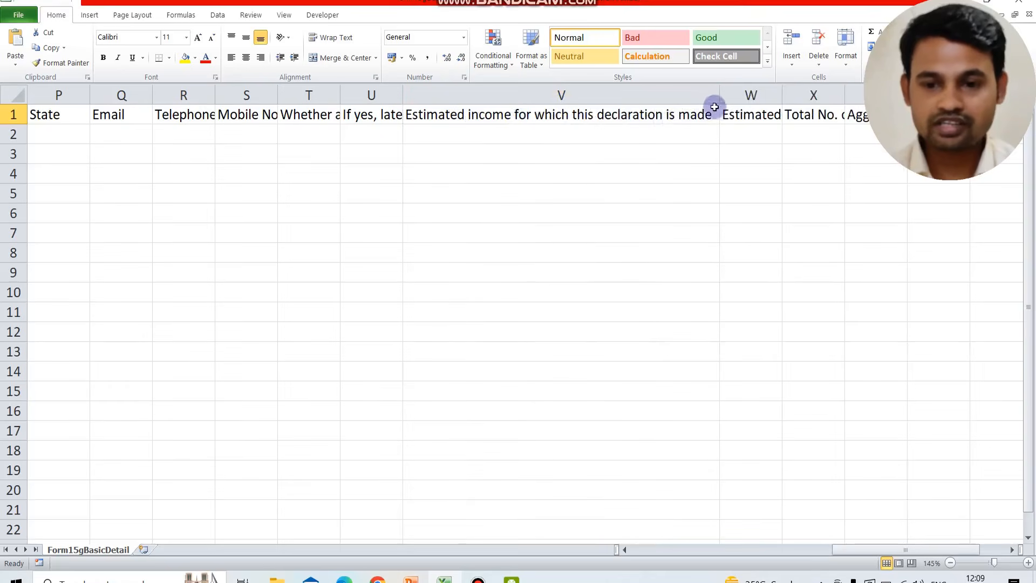
{"action": "left_click_drag", "start_coordinate": [719, 98], "coordinate": [605, 112]}
{"action": "left_click", "coordinate": [644, 115]}
{"action": "double_click", "coordinate": [666, 95]}
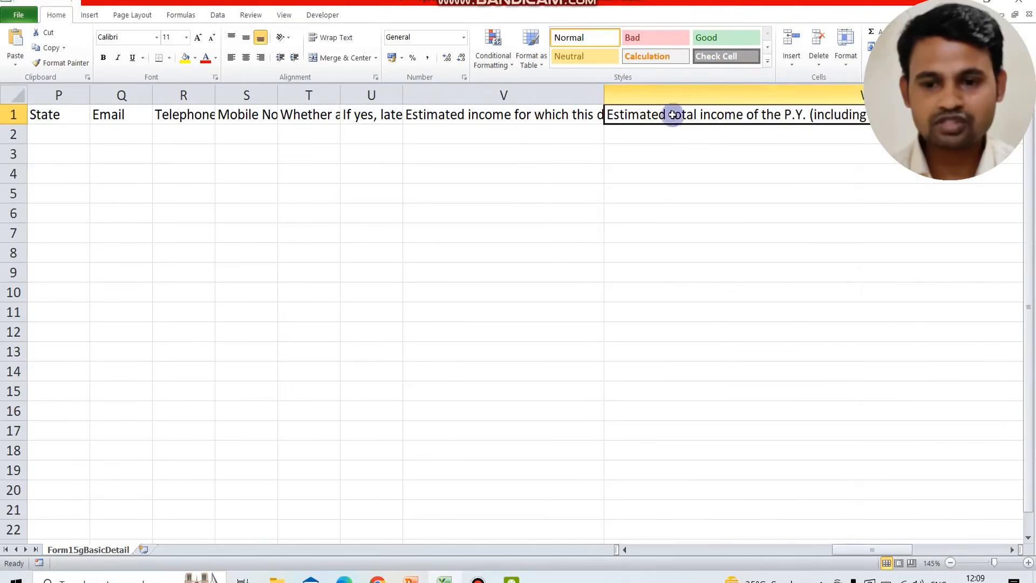
{"action": "scroll", "coordinate": [674, 134], "scroll_direction": "right", "scroll_amount": 3}
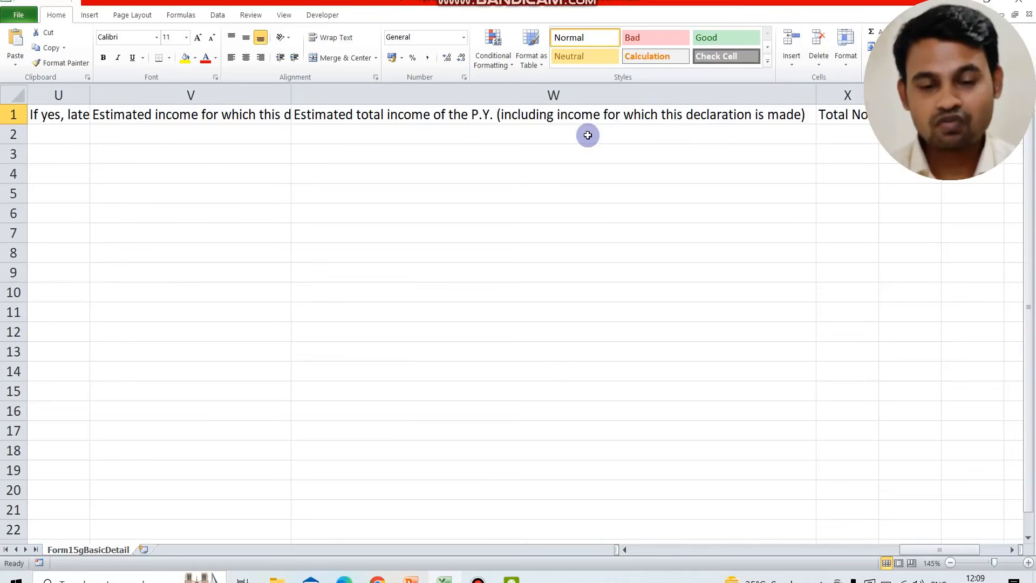
{"action": "left_click", "coordinate": [524, 118]}
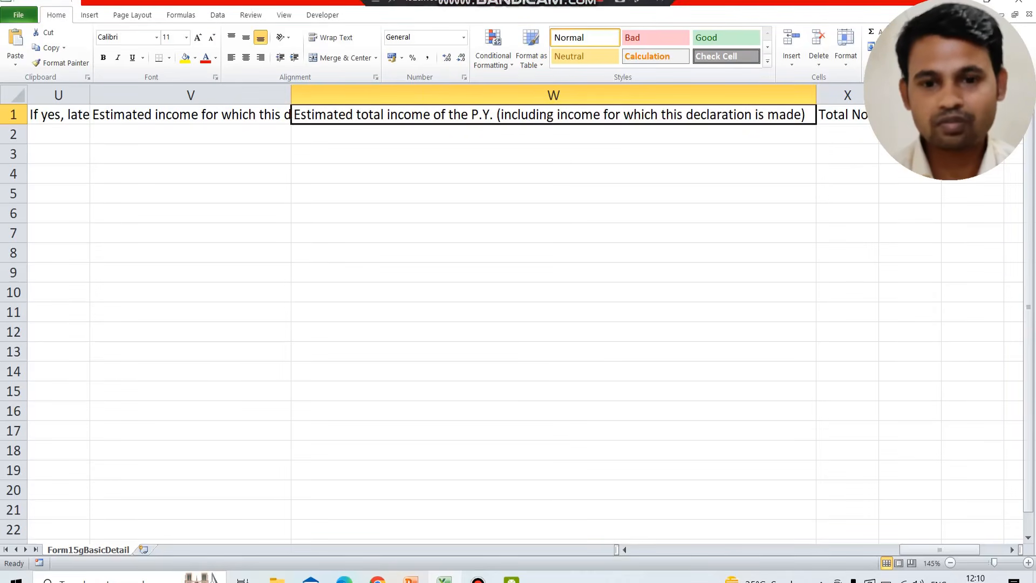
Switch to the Form 15G basic details instructions PDF and examine the Unique Identification No. format using the red example
{"action": "key", "text": "alt+Tab"}
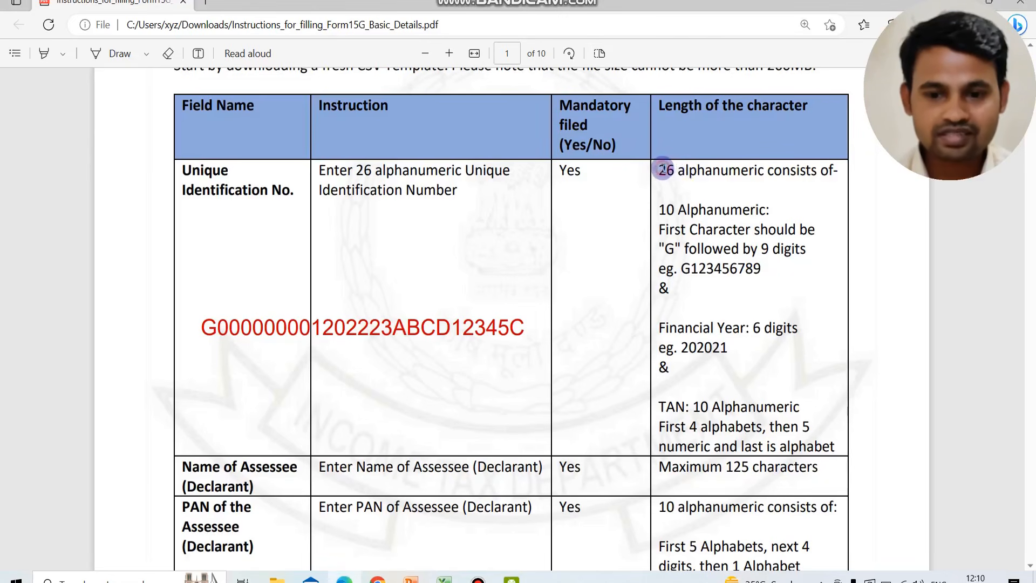
{"action": "left_click_drag", "start_coordinate": [659, 170], "coordinate": [696, 170]}
{"action": "left_click", "coordinate": [618, 190]}
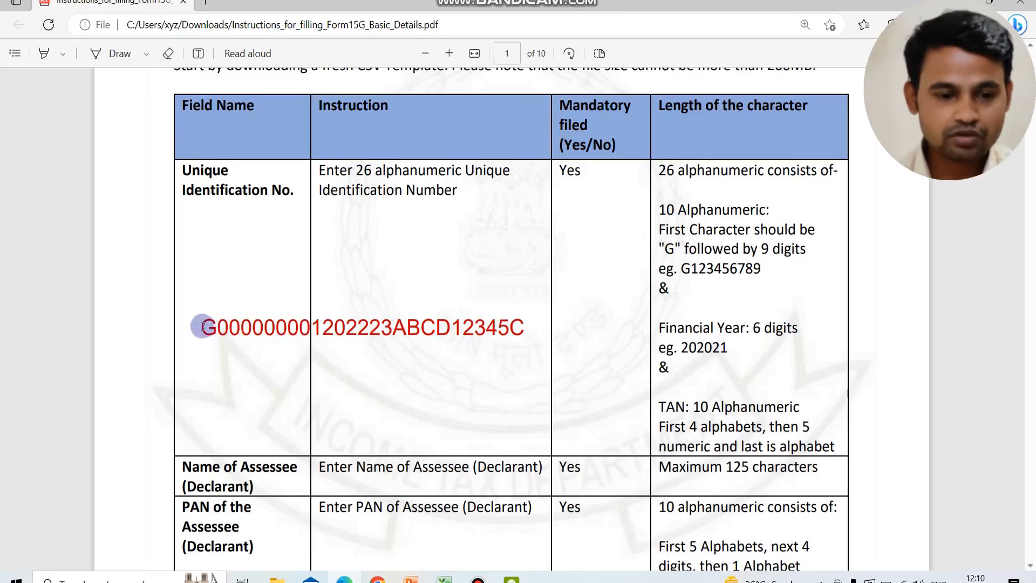
{"action": "left_click", "coordinate": [411, 319]}
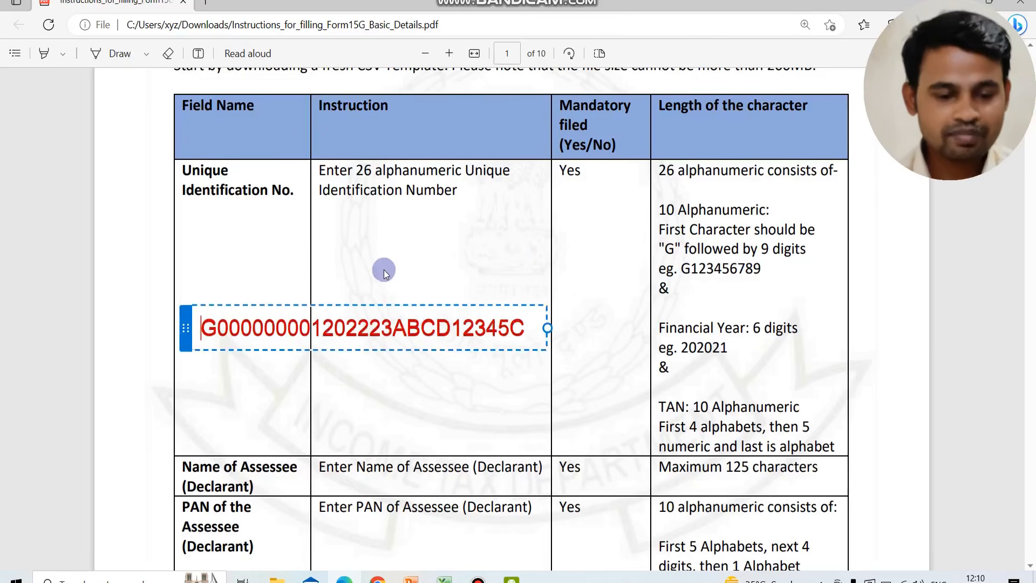
{"action": "left_click", "coordinate": [381, 264]}
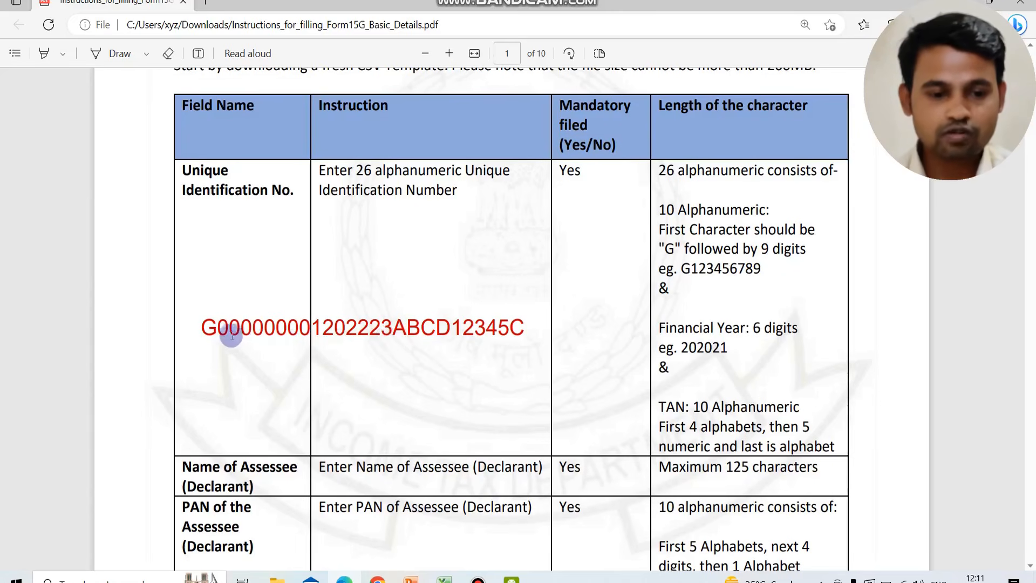
{"action": "left_click", "coordinate": [316, 327]}
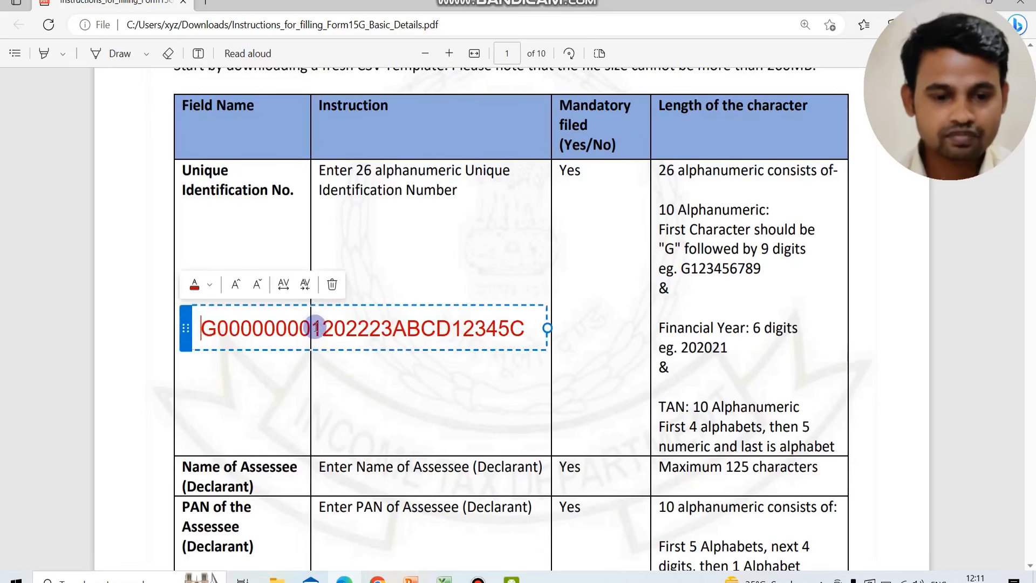
{"action": "left_click_drag", "start_coordinate": [322, 328], "coordinate": [315, 328]}
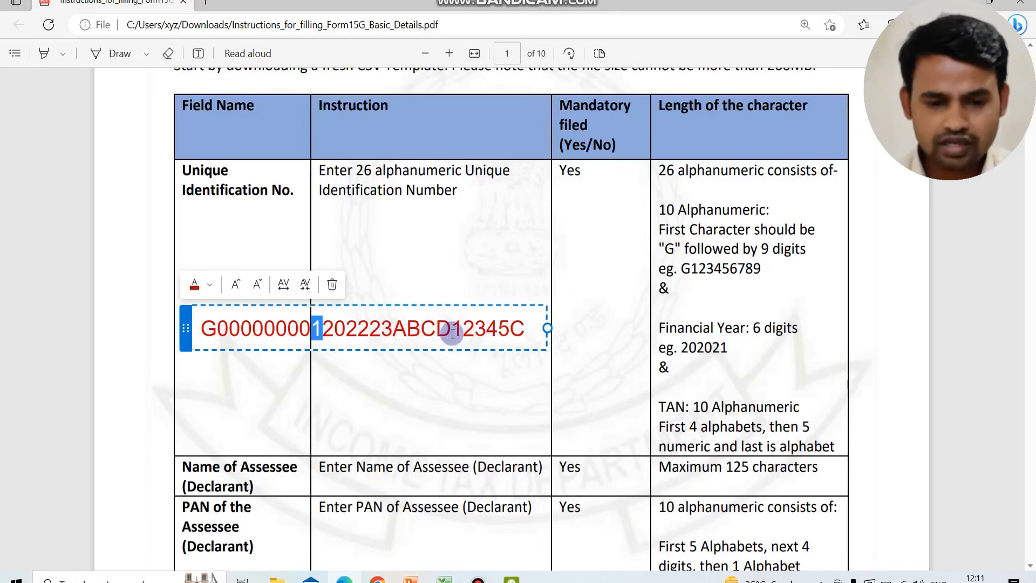
{"action": "left_click", "coordinate": [446, 381]}
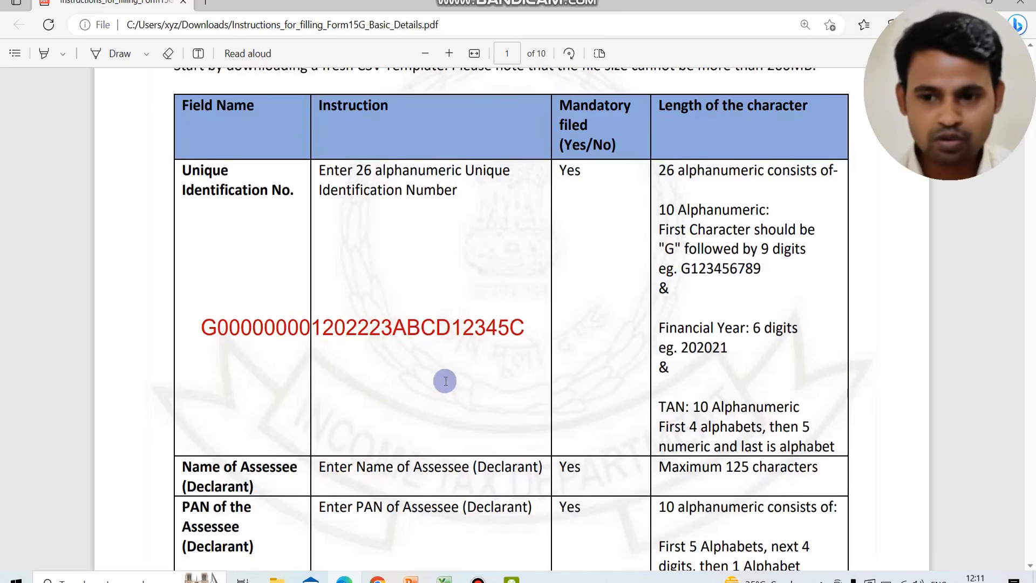
Read the page 1 field instructions from Name of Assessee through Residential Status, including mandatory flags and character lengths
{"action": "scroll", "coordinate": [483, 310], "scroll_direction": "down", "scroll_amount": 3}
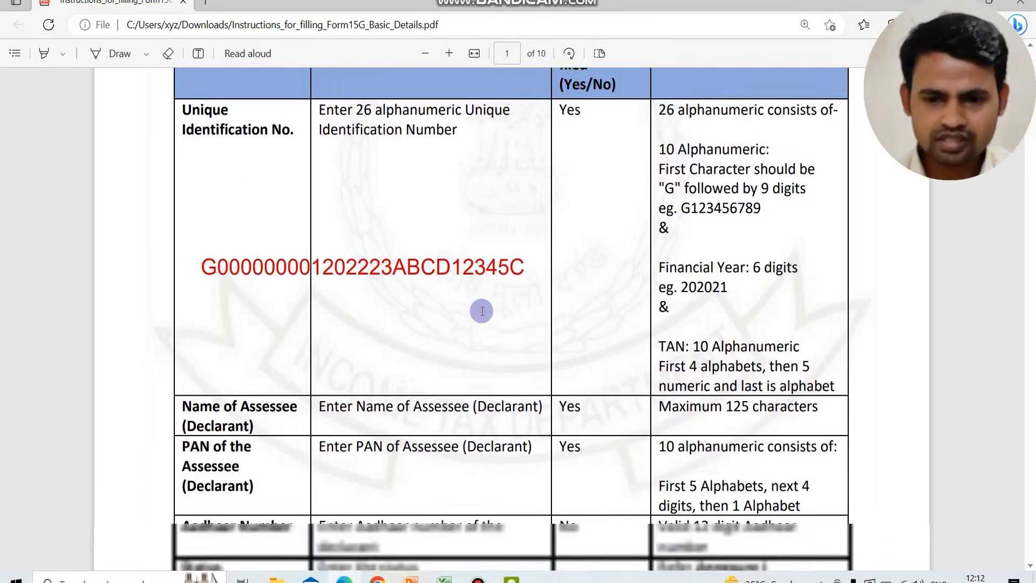
{"action": "scroll", "coordinate": [483, 311], "scroll_direction": "down", "scroll_amount": 3}
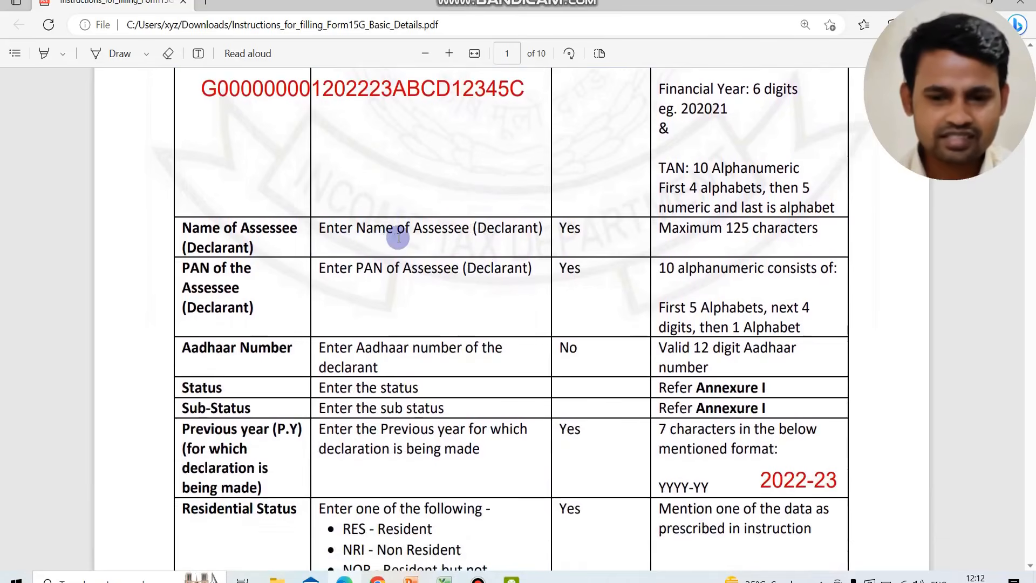
{"action": "scroll", "coordinate": [398, 238], "scroll_direction": "down", "scroll_amount": 1}
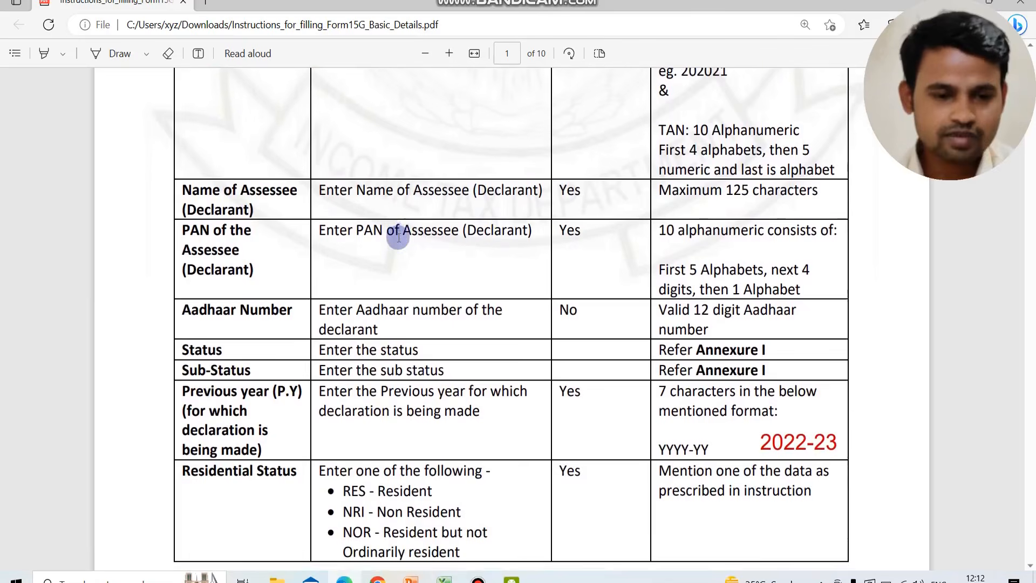
{"action": "scroll", "coordinate": [393, 232], "scroll_direction": "down", "scroll_amount": 1}
{"action": "scroll", "coordinate": [450, 215], "scroll_direction": "down", "scroll_amount": 1}
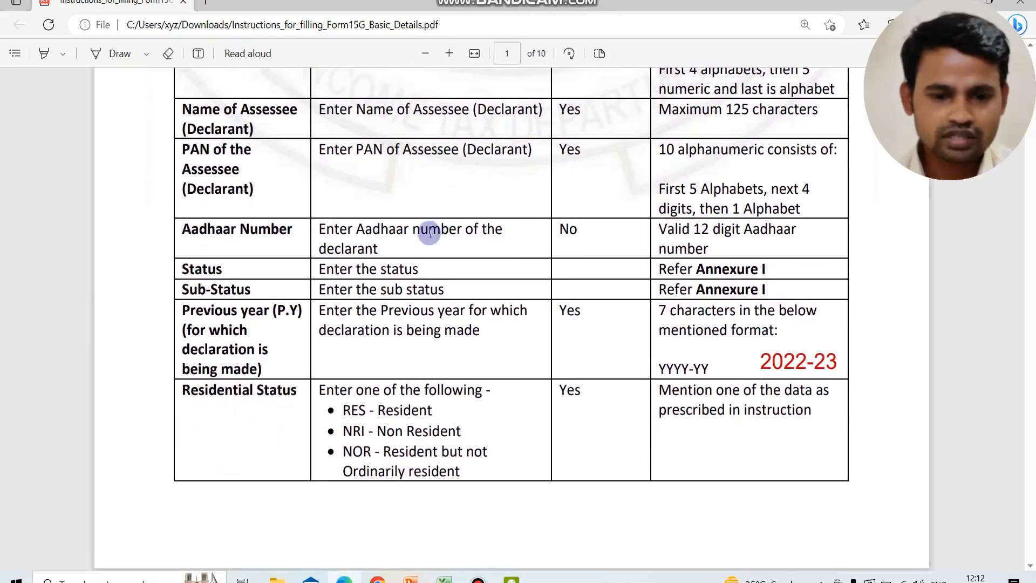
{"action": "scroll", "coordinate": [539, 230], "scroll_direction": "down", "scroll_amount": 2}
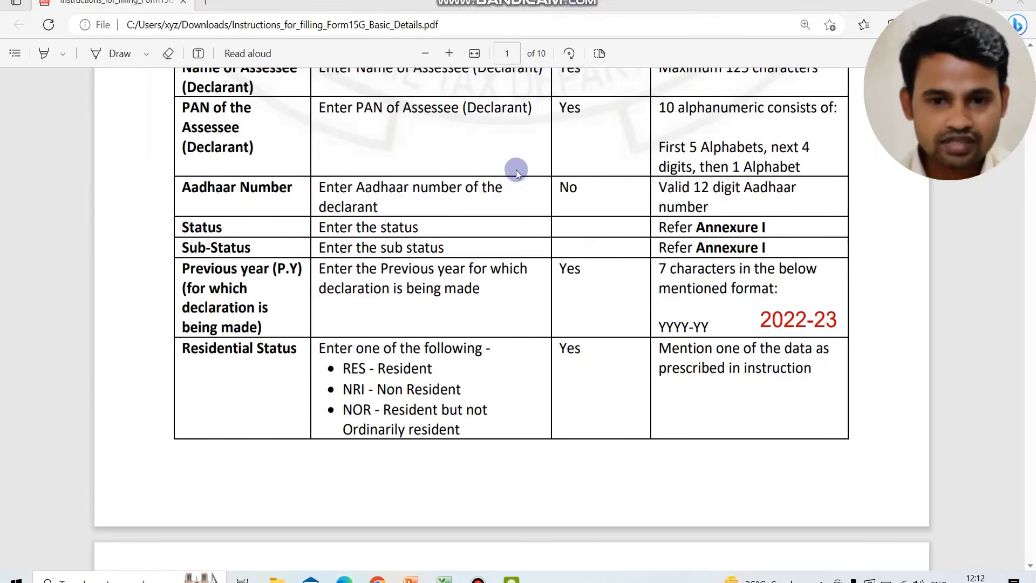
{"action": "scroll", "coordinate": [490, 282], "scroll_direction": "up", "scroll_amount": 1}
{"action": "scroll", "coordinate": [490, 282], "scroll_direction": "up", "scroll_amount": 3}
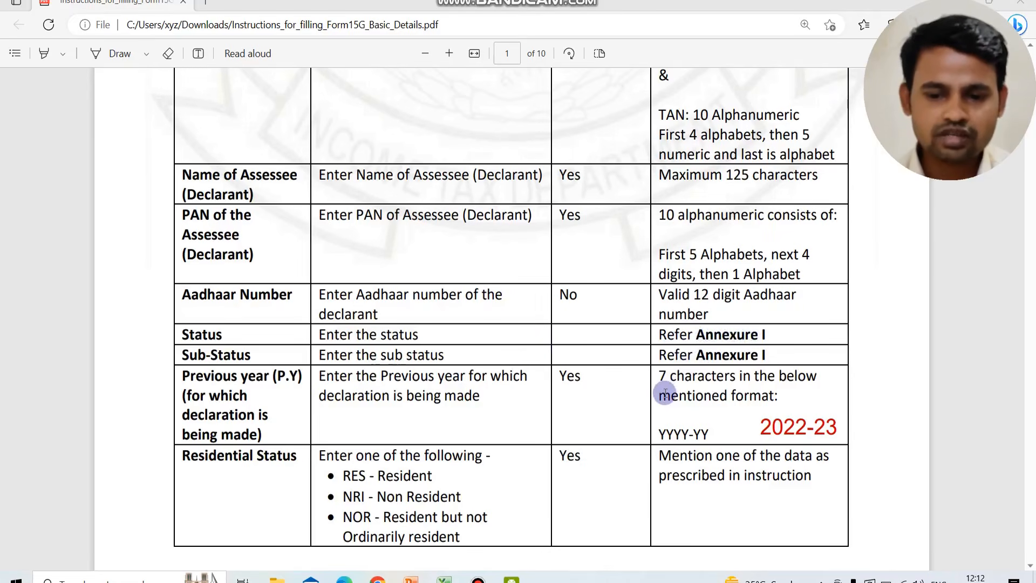
Look up the Status and Sub Status options in Annexure I and return to the Previous year field on page 1
{"action": "scroll", "coordinate": [665, 393], "scroll_direction": "down", "scroll_amount": 20}
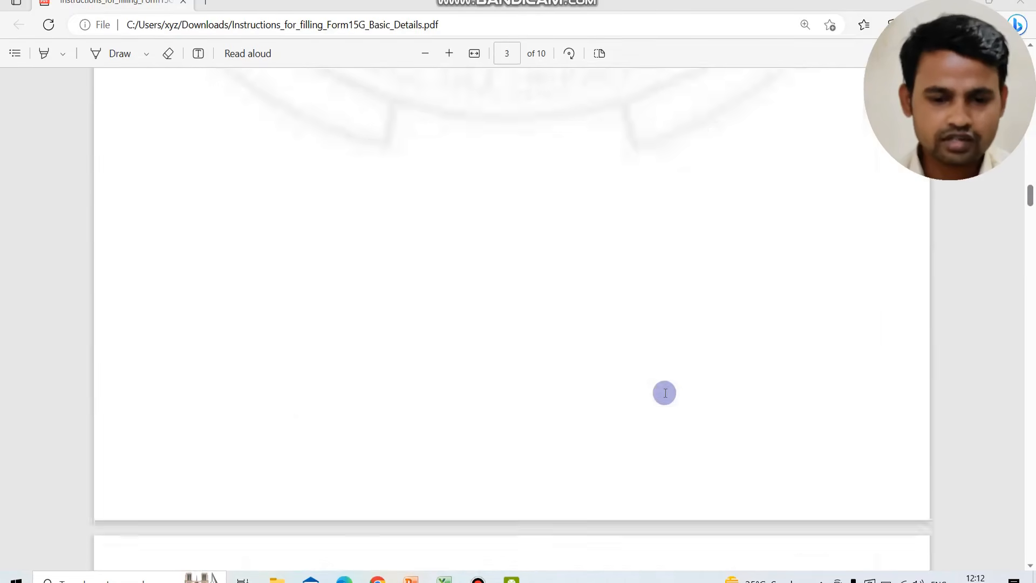
{"action": "scroll", "coordinate": [593, 378], "scroll_direction": "up", "scroll_amount": 2}
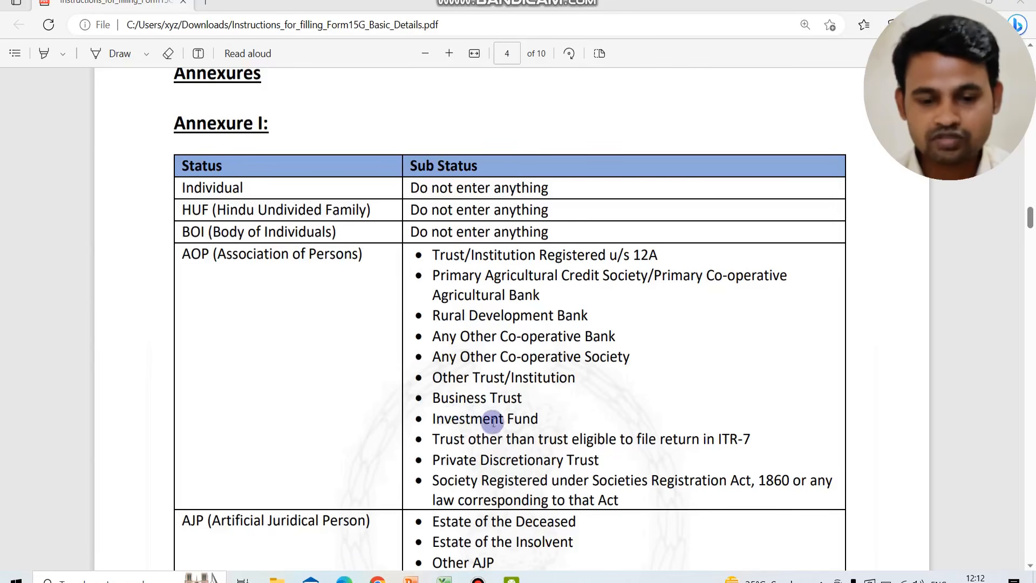
{"action": "scroll", "coordinate": [490, 442], "scroll_direction": "down", "scroll_amount": 5}
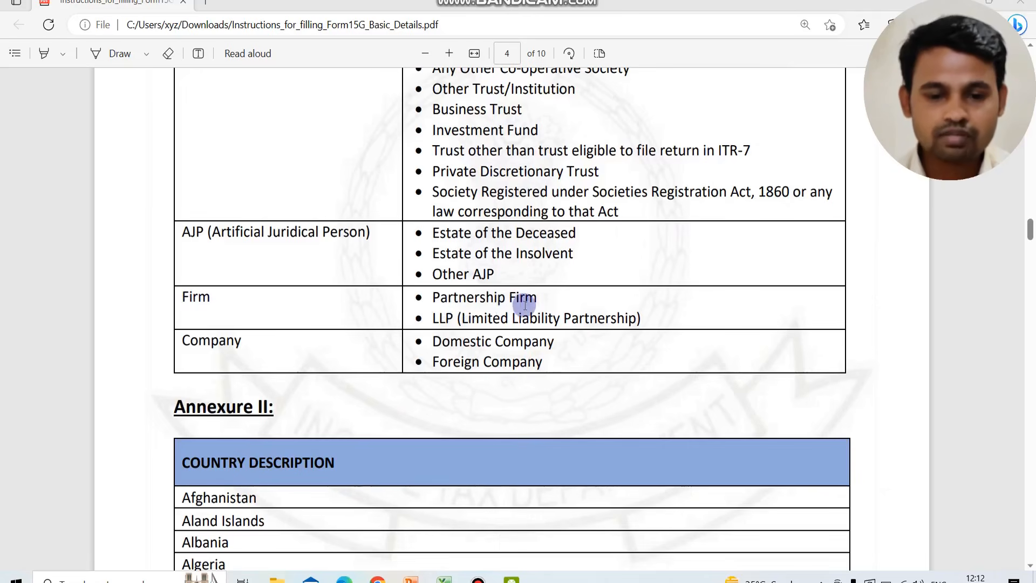
{"action": "scroll", "coordinate": [524, 305], "scroll_direction": "up", "scroll_amount": 12}
{"action": "scroll", "coordinate": [496, 252], "scroll_direction": "up", "scroll_amount": 20}
{"action": "scroll", "coordinate": [496, 252], "scroll_direction": "up", "scroll_amount": 3}
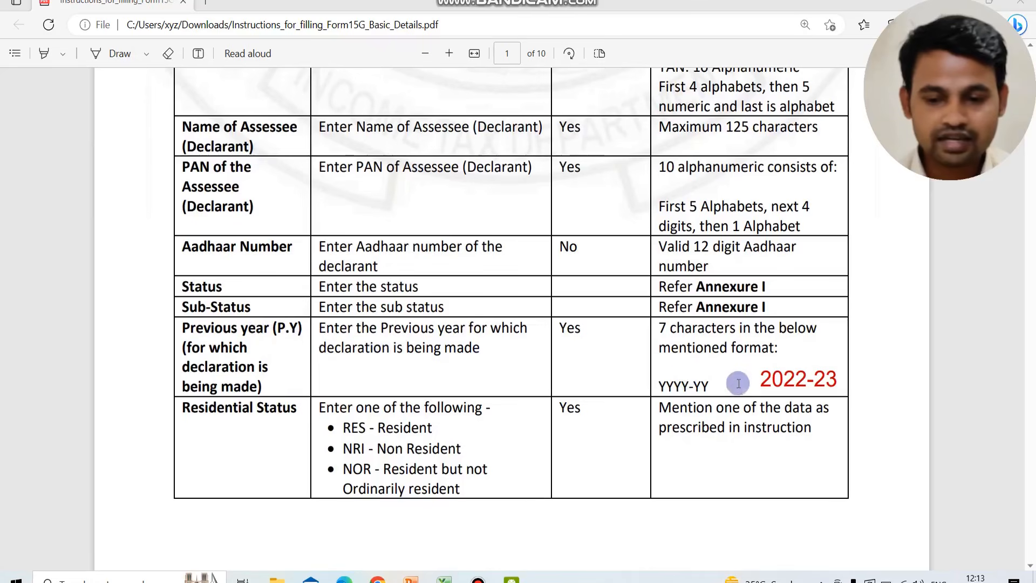
Try a slash in place of the hyphen in the red 2022-23 example and restore the hyphen
{"action": "left_click", "coordinate": [816, 381]}
{"action": "key", "text": "Right"}
{"action": "key", "text": "Right"}
{"action": "key", "text": "Right"}
{"action": "key", "text": "Right"}
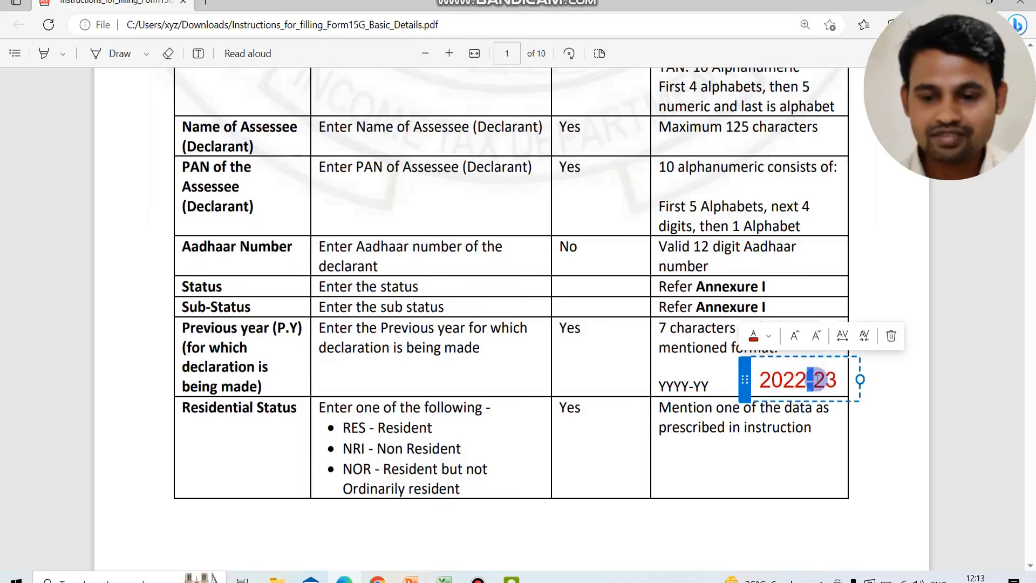
{"action": "type", "text": "/"}
{"action": "key", "text": "BackSpace"}
{"action": "type", "text": "-"}
{"action": "left_click", "coordinate": [649, 433]}
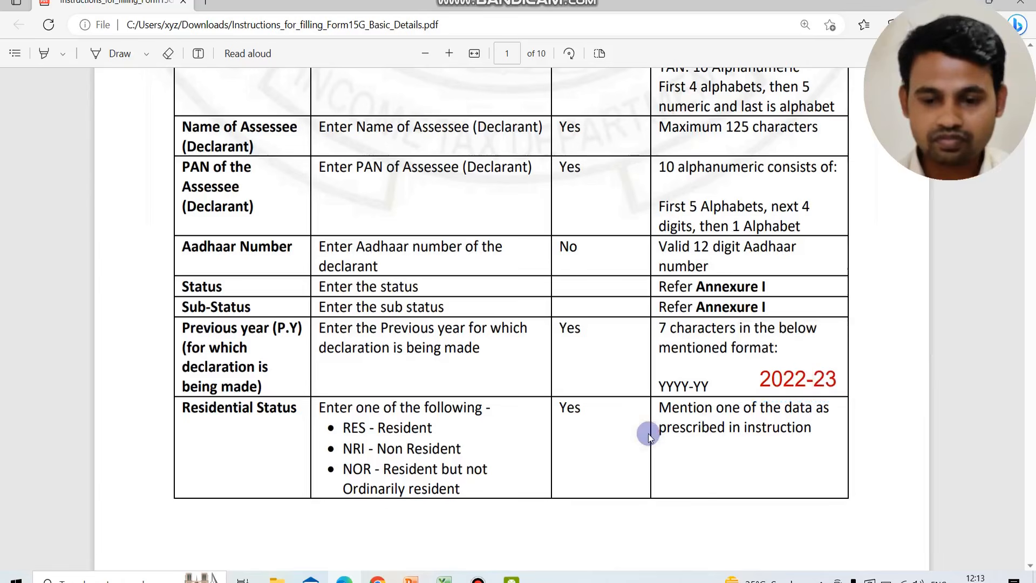
Go through the residential status codes and the page 2 fields from Country to the estimated income entries
{"action": "scroll", "coordinate": [532, 426], "scroll_direction": "down", "scroll_amount": 2}
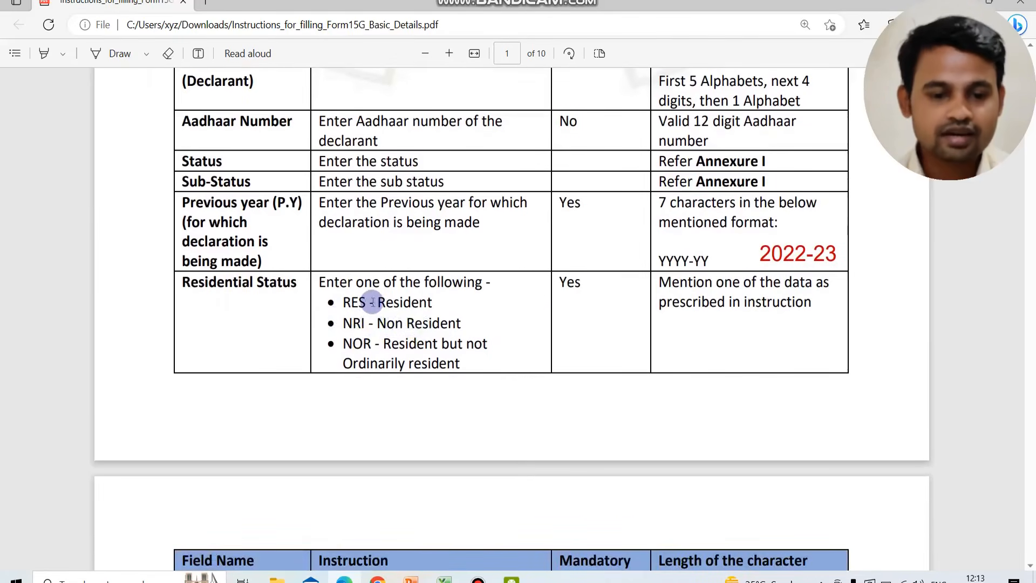
{"action": "scroll", "coordinate": [429, 348], "scroll_direction": "down", "scroll_amount": 8}
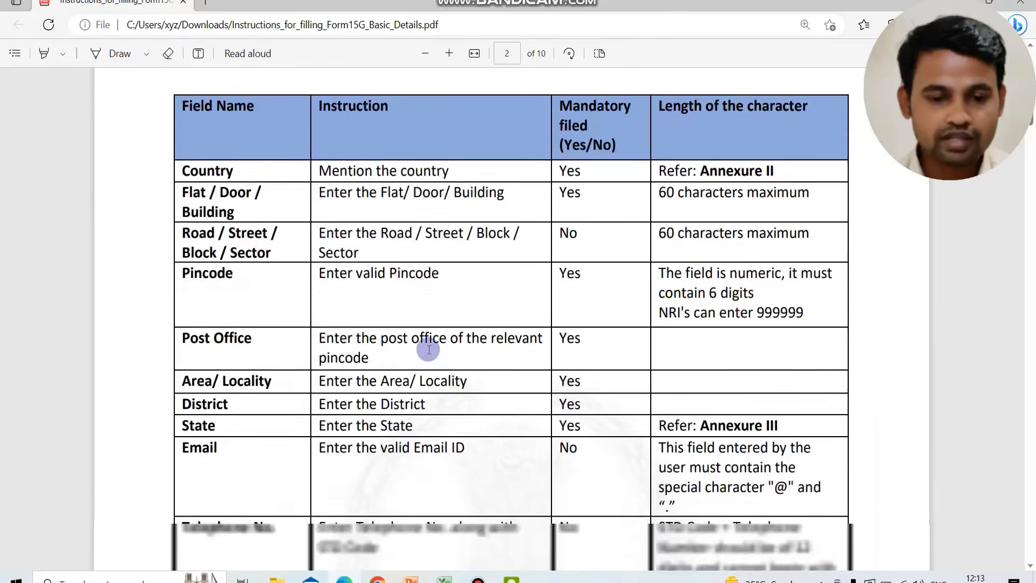
{"action": "scroll", "coordinate": [299, 403], "scroll_direction": "down", "scroll_amount": 6}
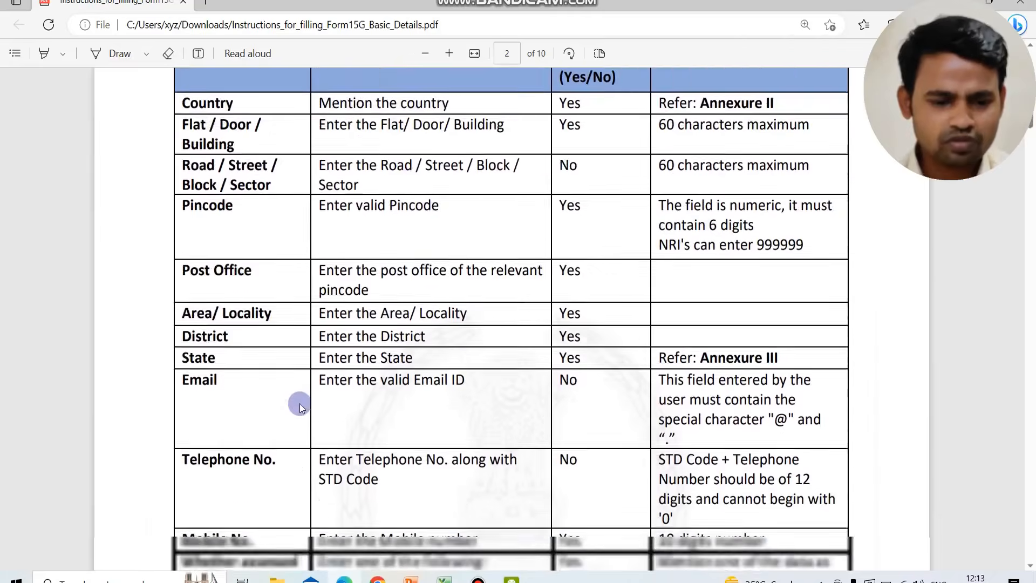
{"action": "scroll", "coordinate": [299, 403], "scroll_direction": "down", "scroll_amount": 1}
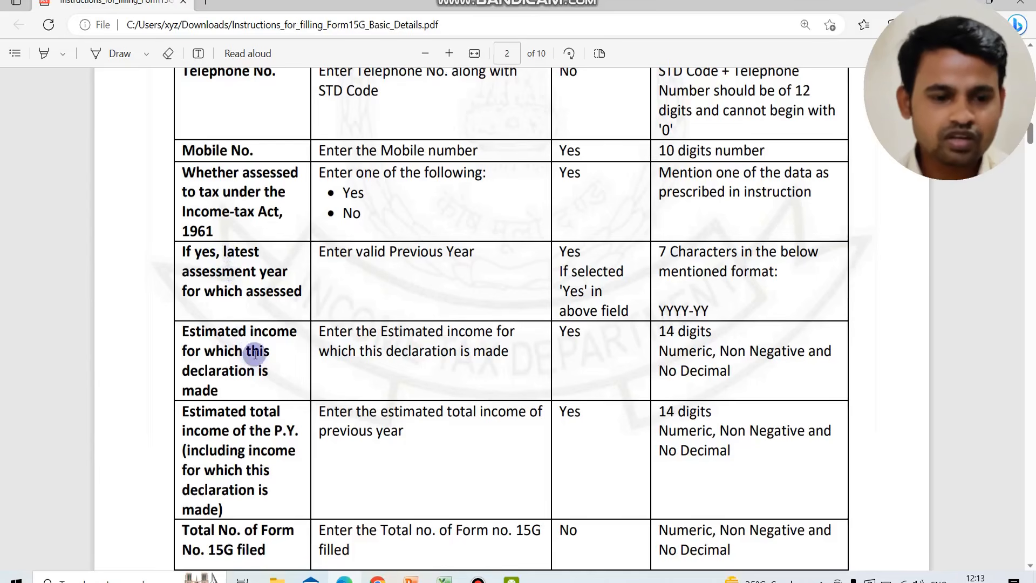
{"action": "scroll", "coordinate": [209, 292], "scroll_direction": "down", "scroll_amount": 1}
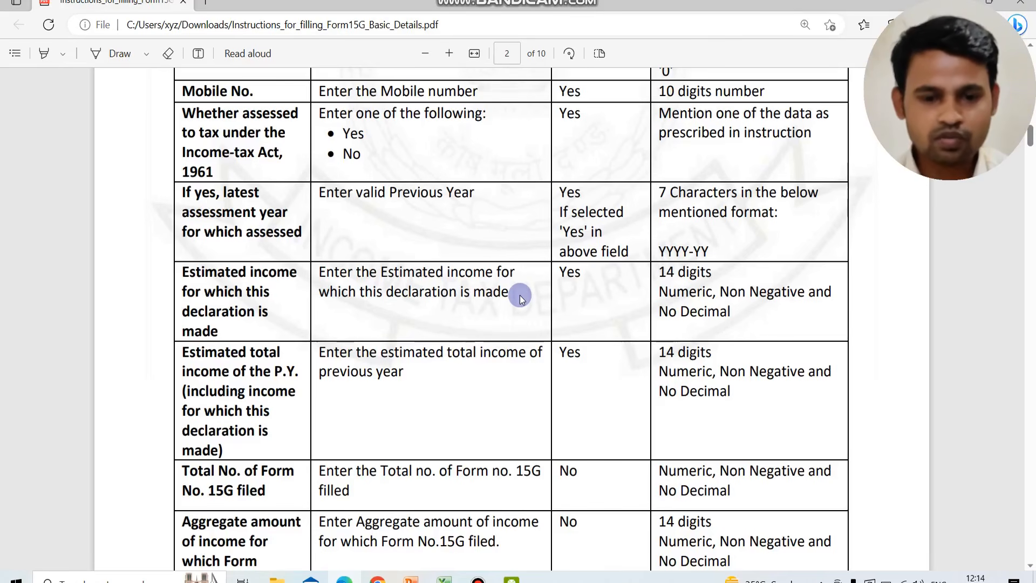
{"action": "scroll", "coordinate": [331, 378], "scroll_direction": "down", "scroll_amount": 1}
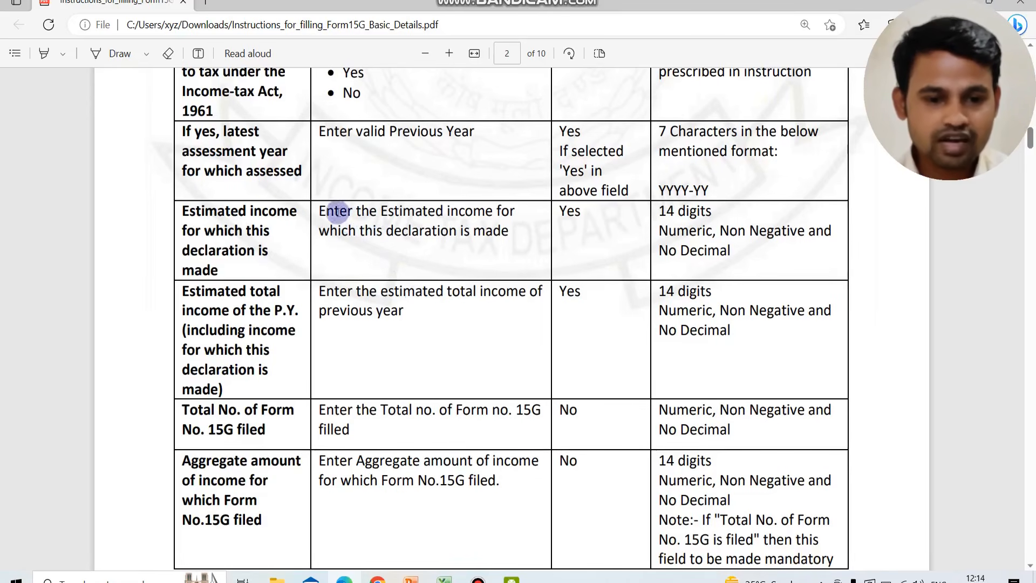
Highlight the instructions for estimated income and estimated total income, and read on to the aggregate amount of income field
{"action": "left_click_drag", "start_coordinate": [318, 211], "coordinate": [500, 233]}
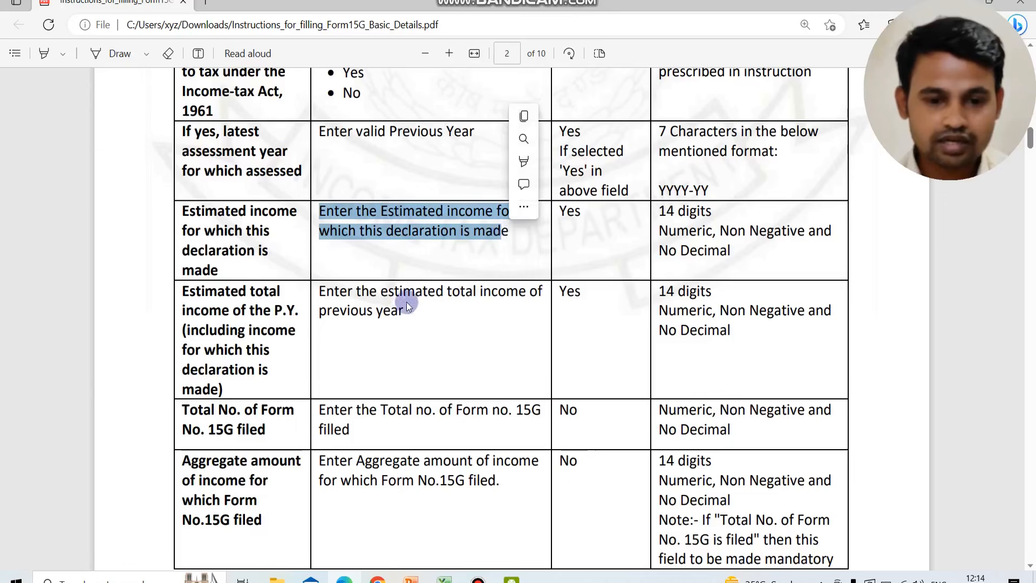
{"action": "left_click_drag", "start_coordinate": [318, 289], "coordinate": [404, 311]}
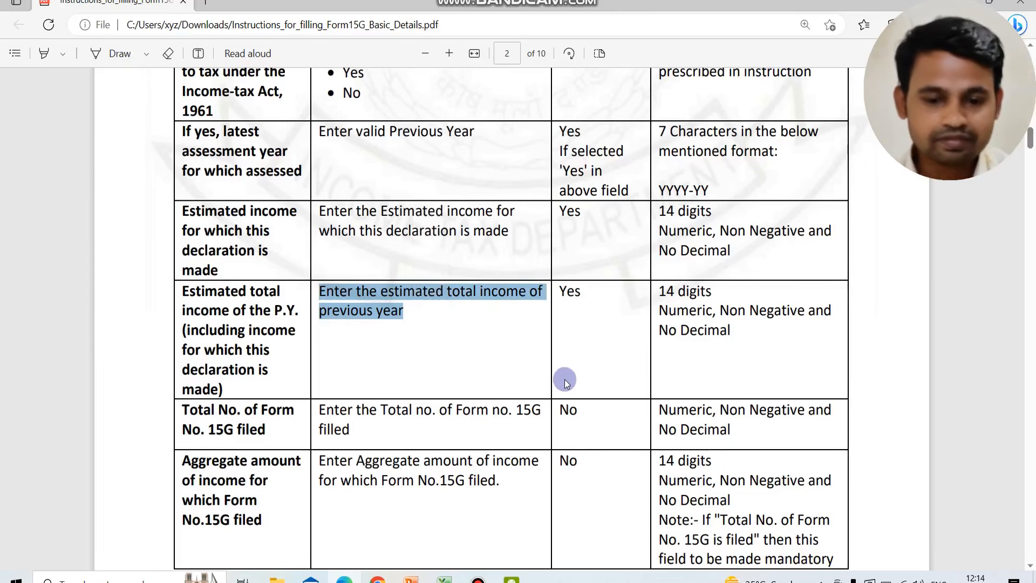
{"action": "scroll", "coordinate": [532, 387], "scroll_direction": "down", "scroll_amount": 2}
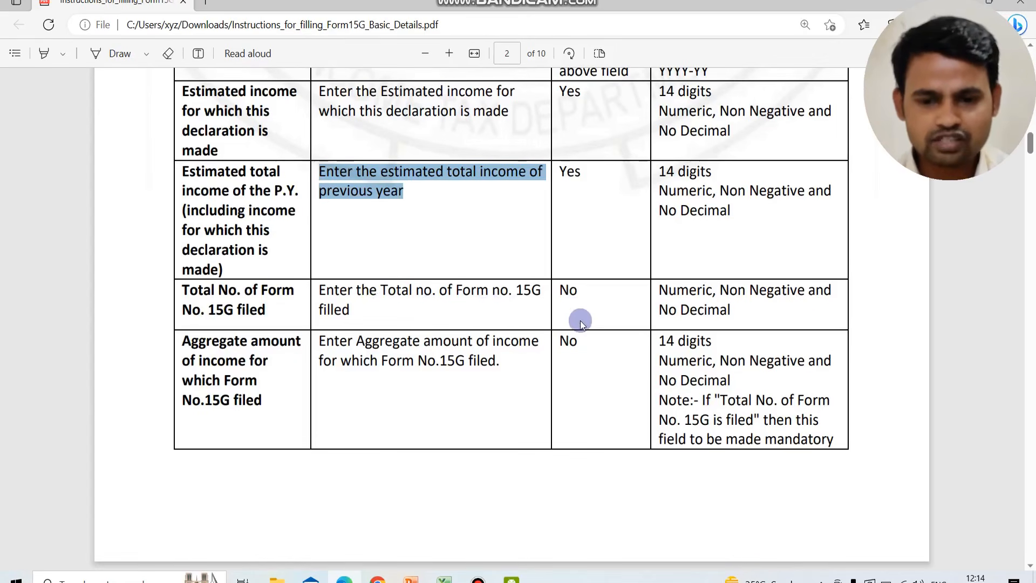
{"action": "scroll", "coordinate": [579, 324], "scroll_direction": "down", "scroll_amount": 2}
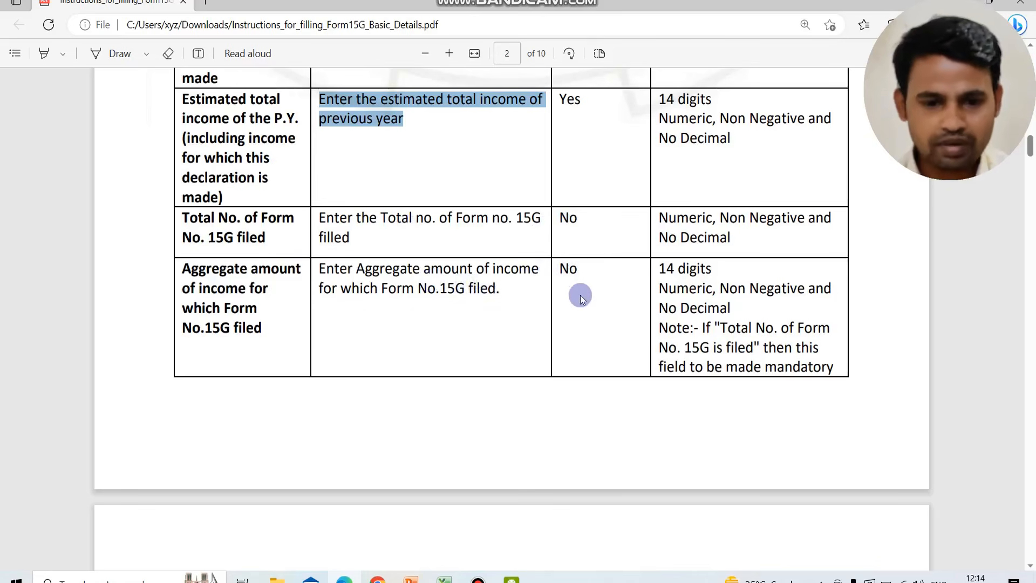
Examine the page 3 fields through Record Type, highlighting the declaration received date instruction and the income paid/credited date field name
{"action": "scroll", "coordinate": [580, 296], "scroll_direction": "down", "scroll_amount": 13}
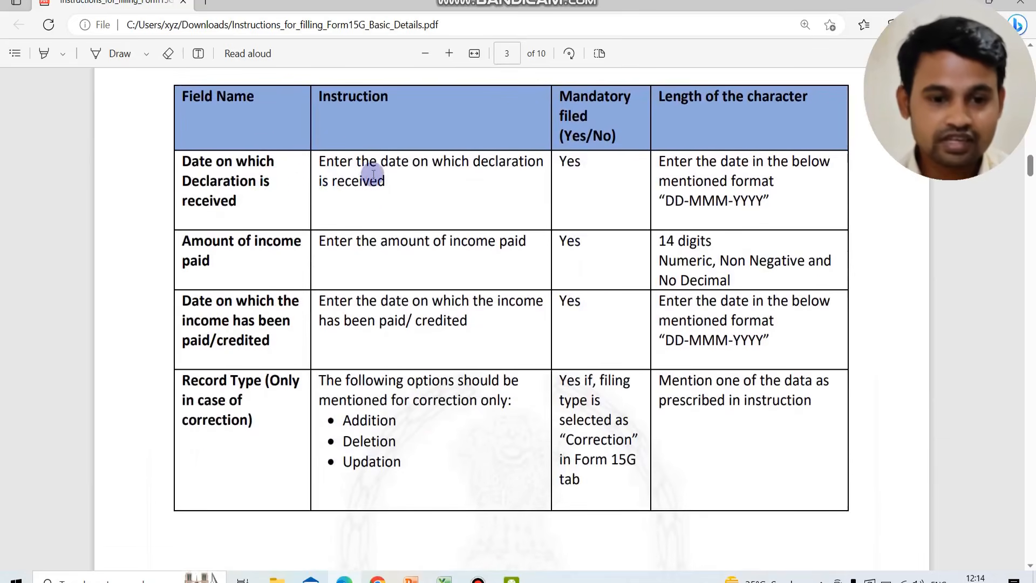
{"action": "double_click", "coordinate": [326, 162]}
{"action": "left_click_drag", "start_coordinate": [365, 168], "coordinate": [401, 180]}
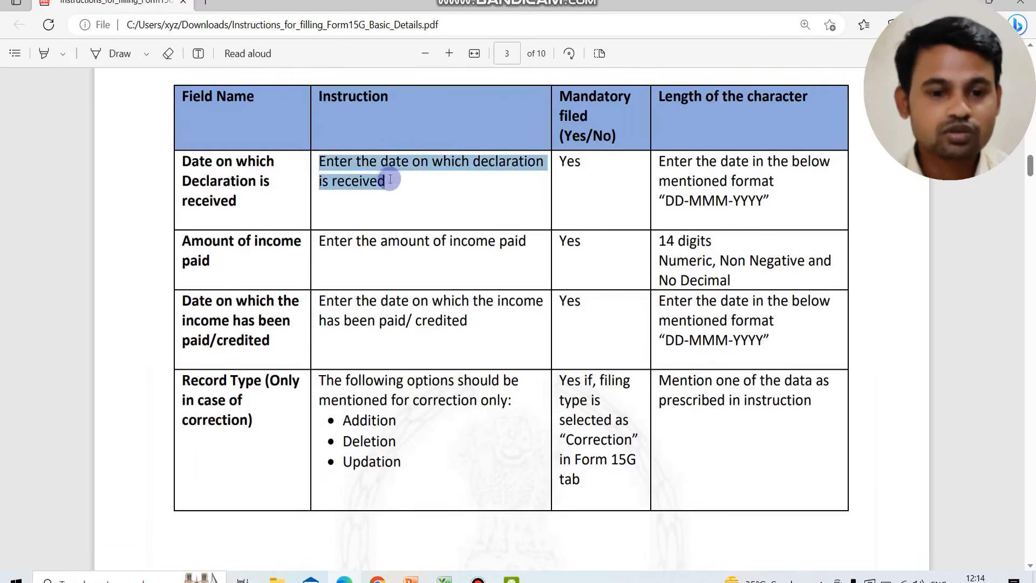
{"action": "left_click", "coordinate": [406, 187]}
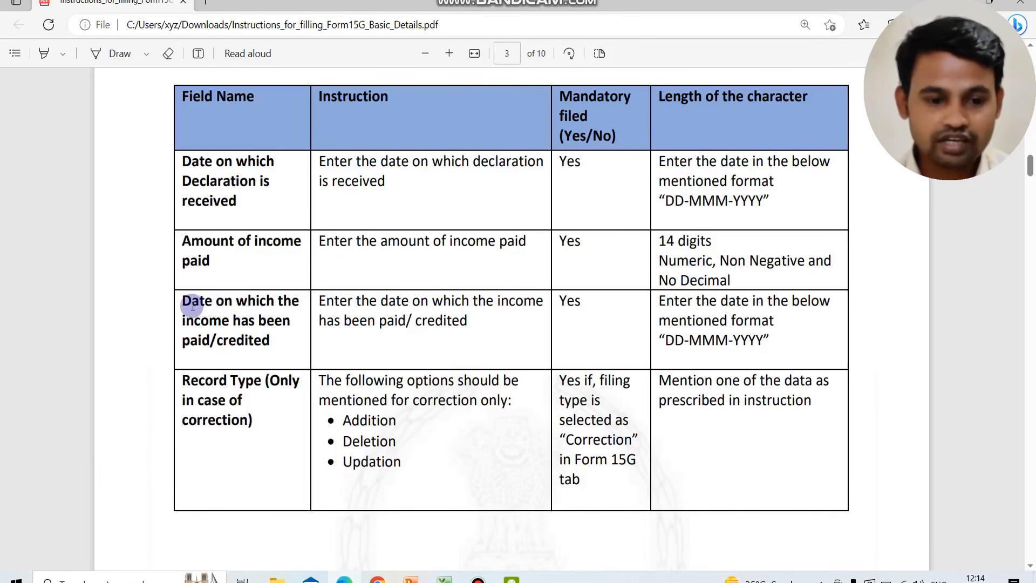
{"action": "left_click_drag", "start_coordinate": [193, 306], "coordinate": [268, 335]}
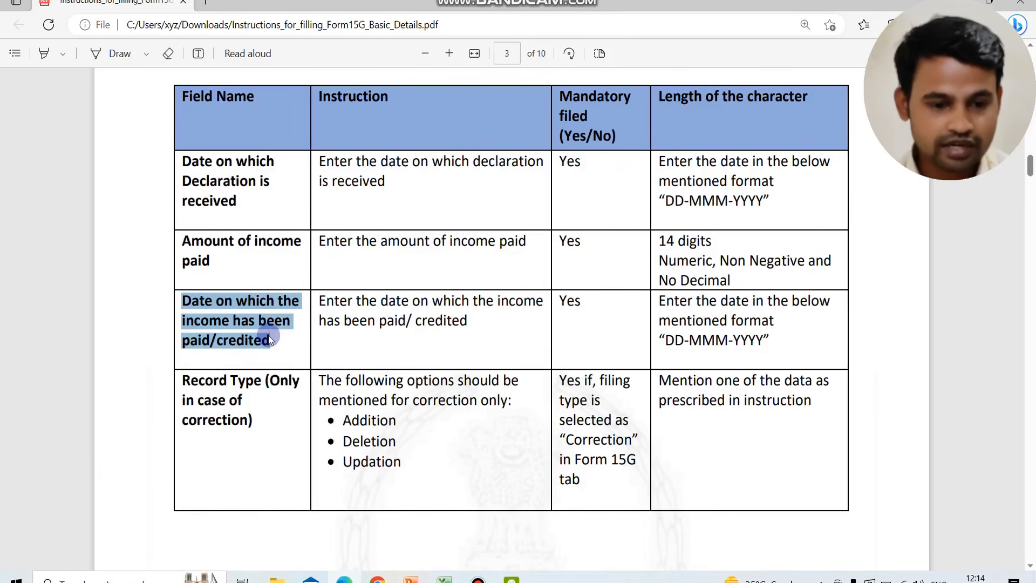
{"action": "left_click", "coordinate": [415, 336]}
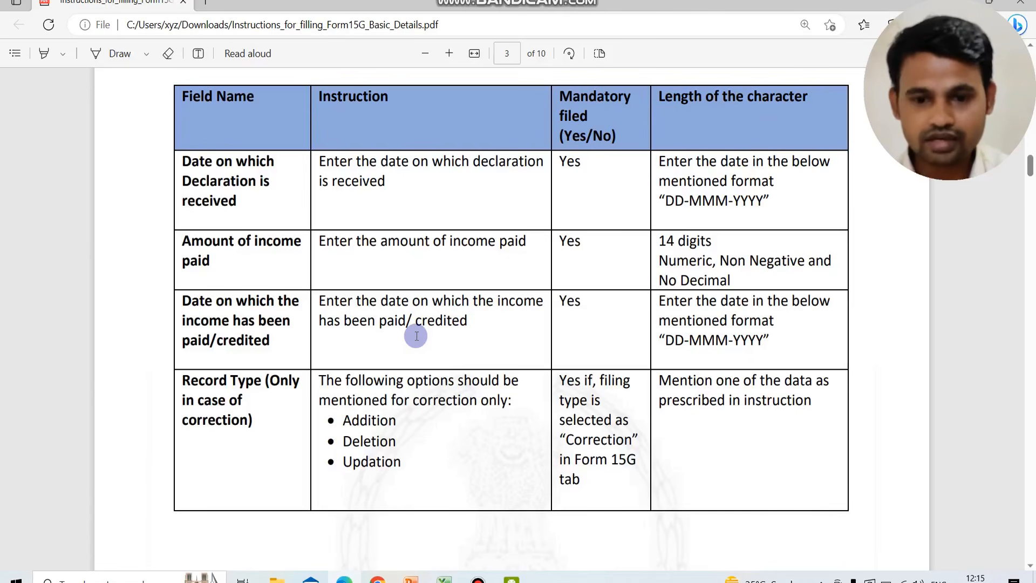
{"action": "scroll", "coordinate": [416, 335], "scroll_direction": "down", "scroll_amount": 2}
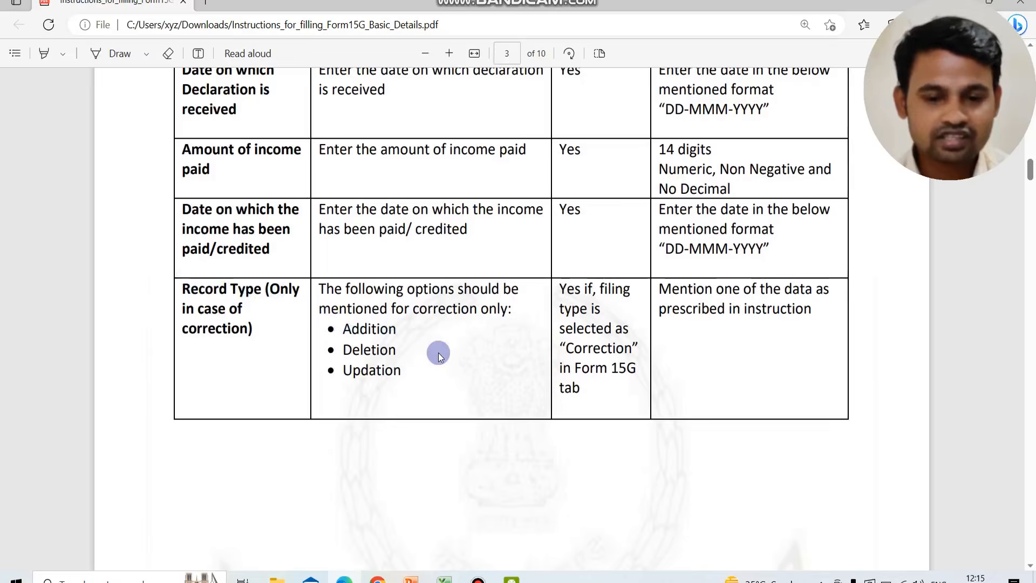
{"action": "scroll", "coordinate": [438, 356], "scroll_direction": "down", "scroll_amount": 1}
Return to page 1 and highlight the leading G in the red Unique Identification No. example
{"action": "scroll", "coordinate": [513, 313], "scroll_direction": "up", "scroll_amount": 20}
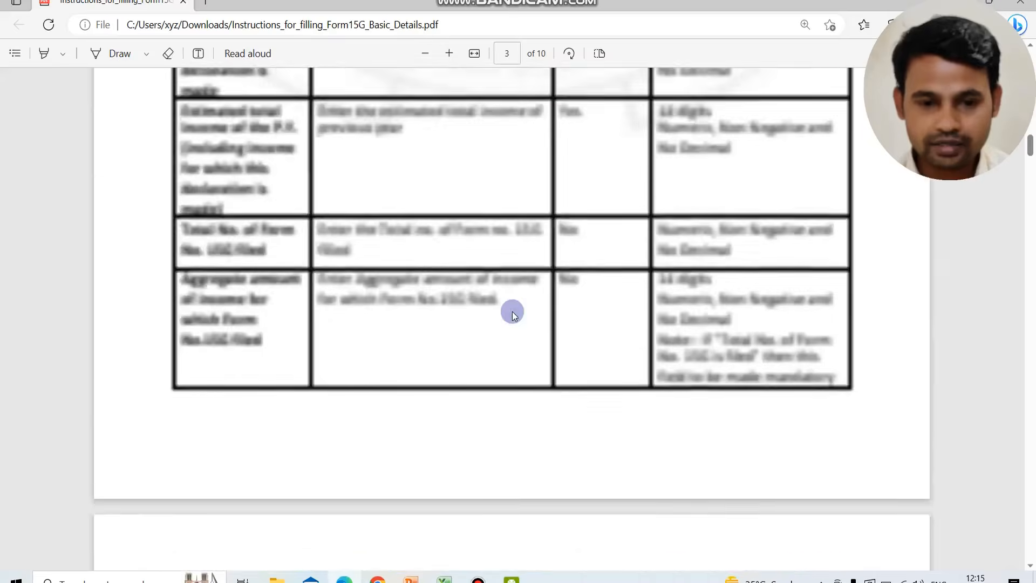
{"action": "scroll", "coordinate": [513, 312], "scroll_direction": "up", "scroll_amount": 6}
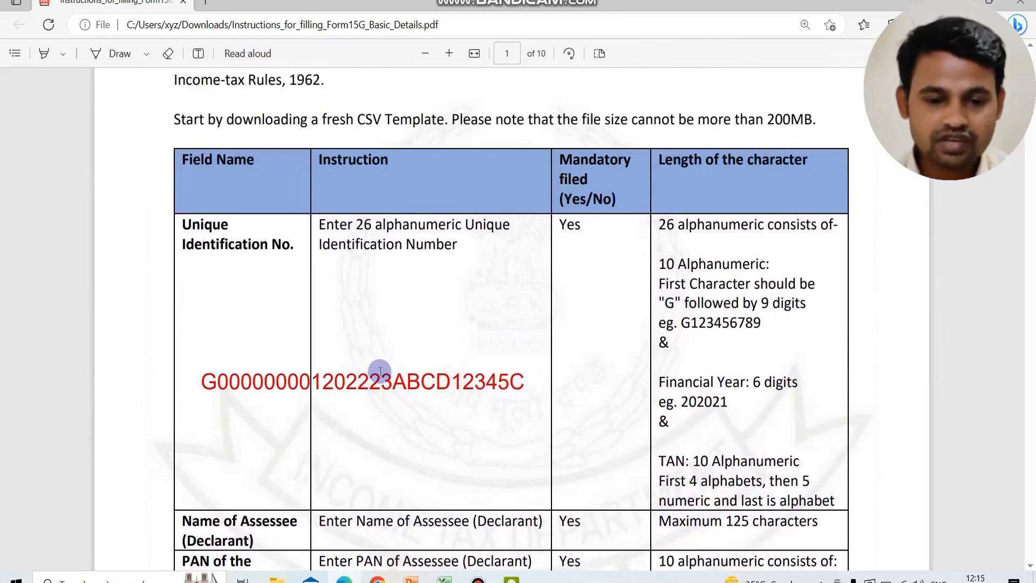
{"action": "left_click", "coordinate": [215, 384]}
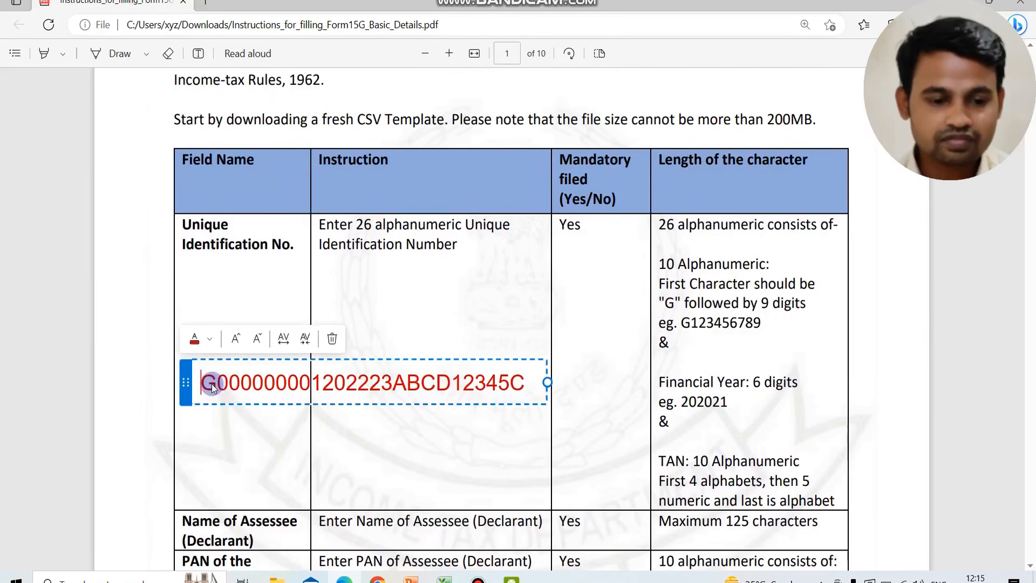
{"action": "key", "text": "shift+Right"}
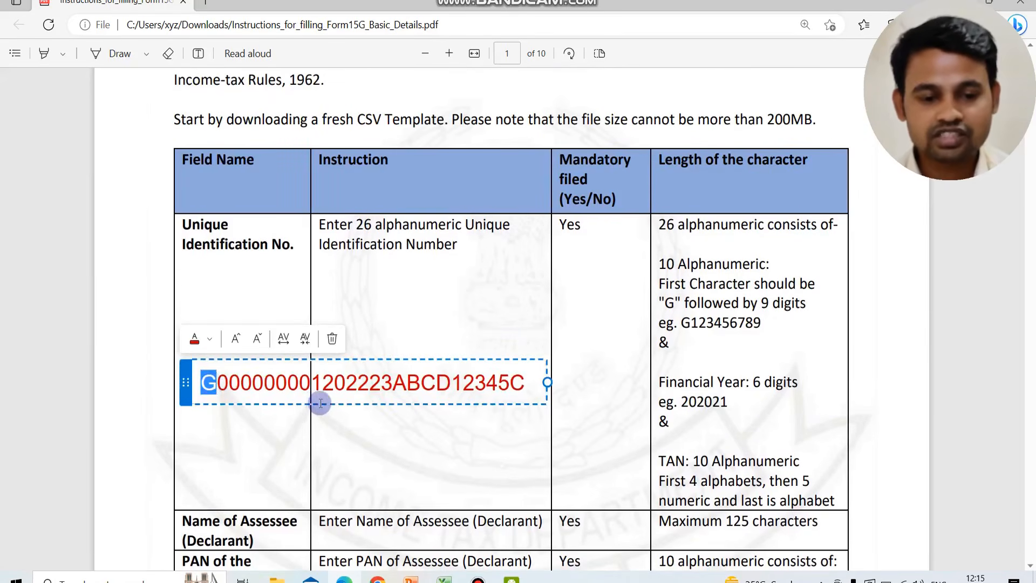
{"action": "left_click", "coordinate": [456, 434]}
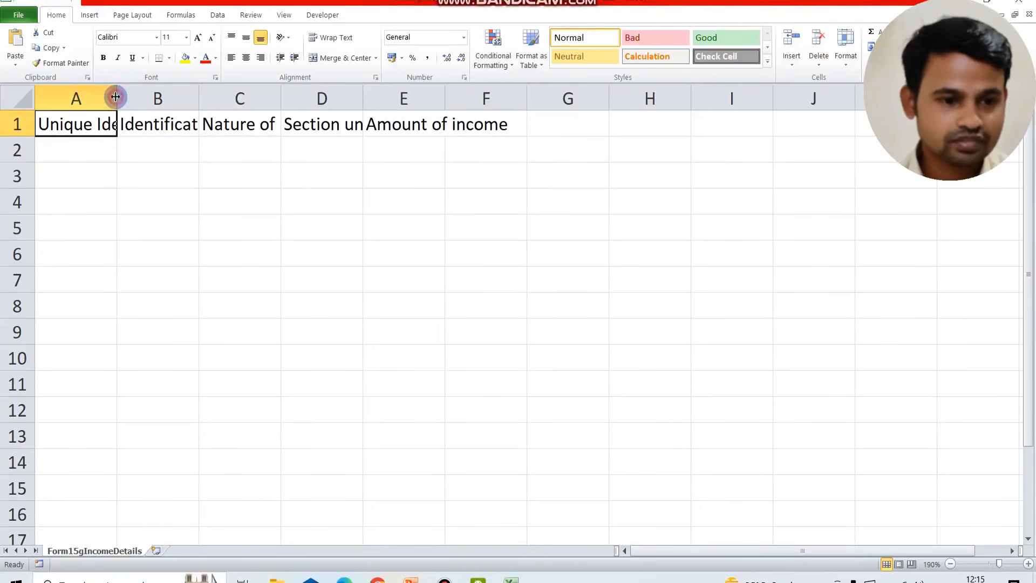
Fit columns A and B of the Form15gIncomeDetails sheet to their header text
{"action": "double_click", "coordinate": [118, 97]}
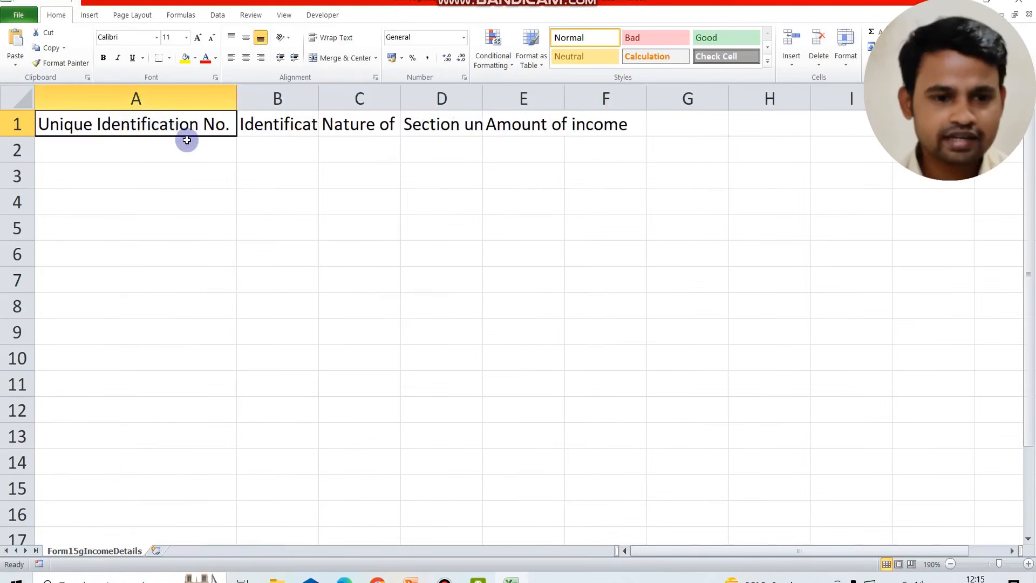
{"action": "left_click", "coordinate": [164, 147]}
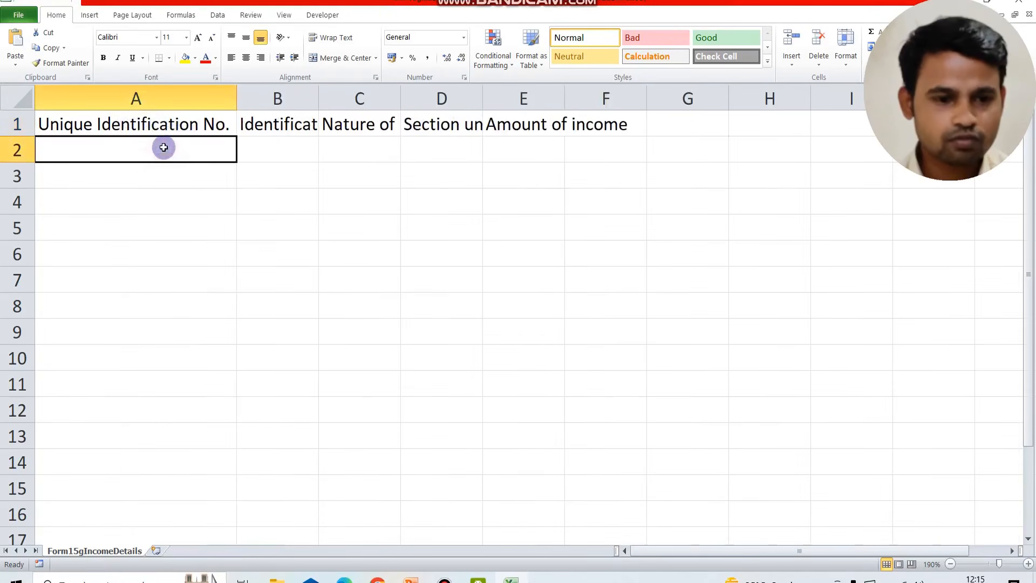
{"action": "double_click", "coordinate": [318, 94]}
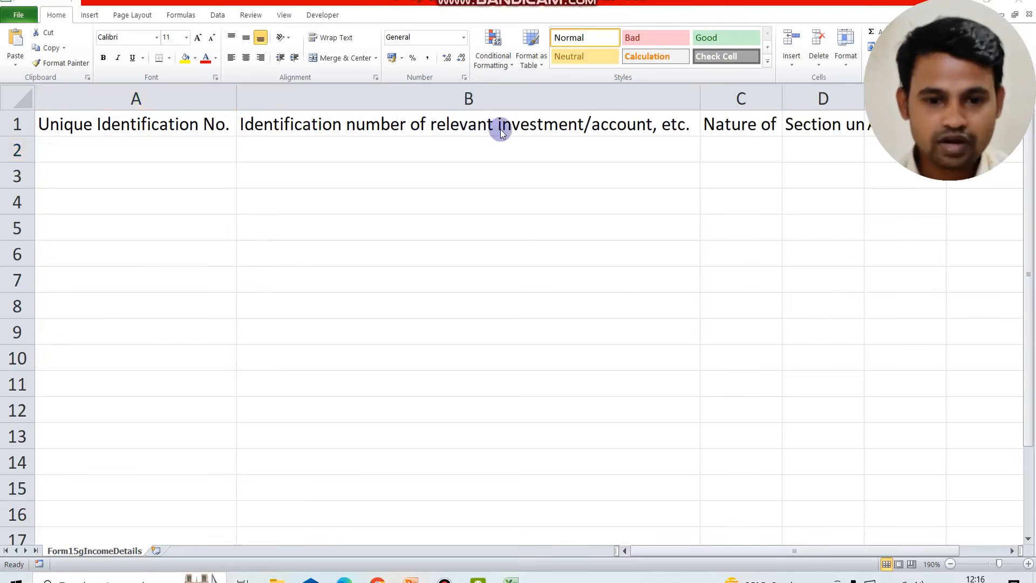
{"action": "left_click", "coordinate": [465, 152]}
{"action": "left_click", "coordinate": [465, 151]}
{"action": "type", "text": "-"}
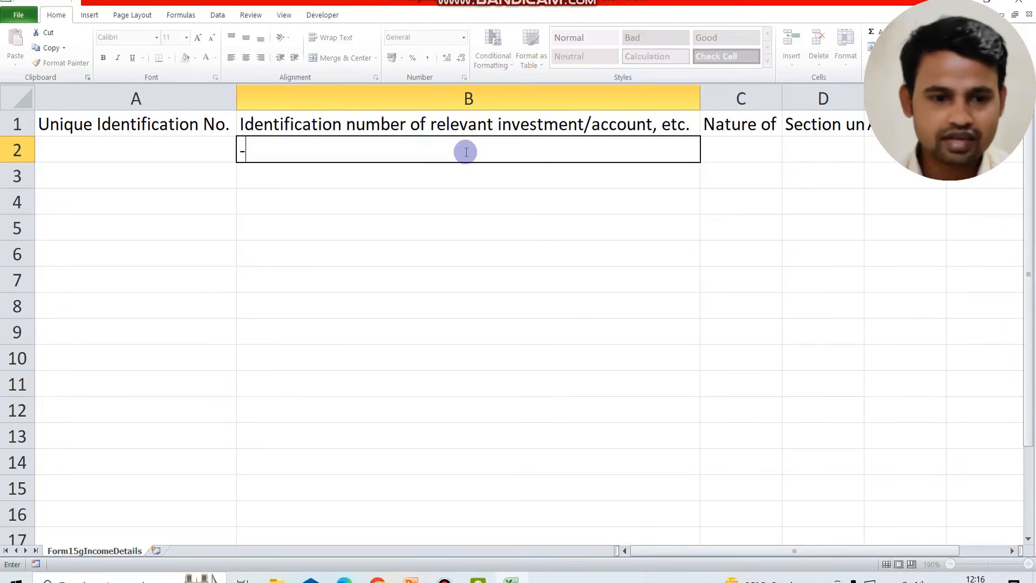
{"action": "key", "text": "Escape"}
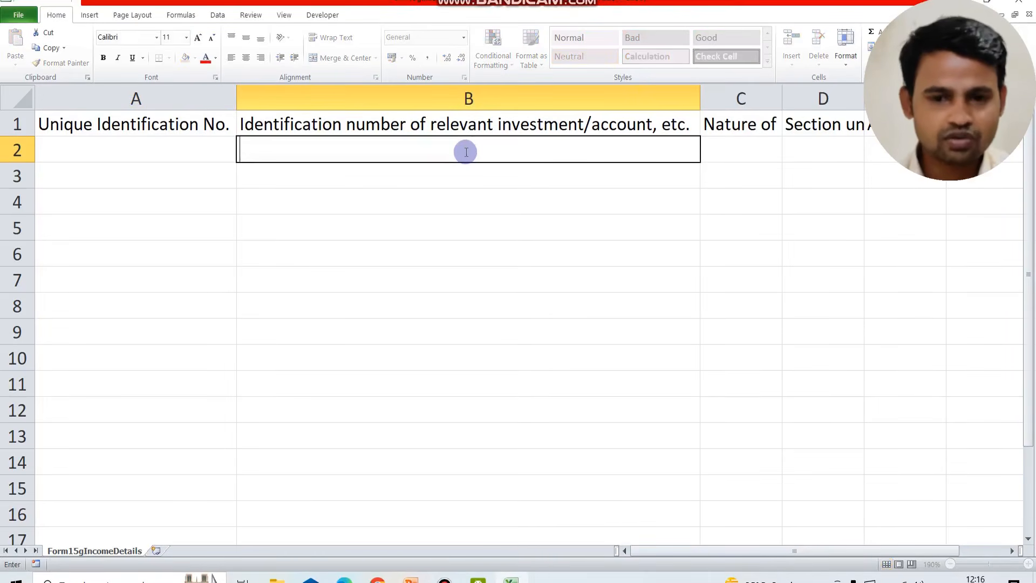
Narrow column B, fit columns C and D to their headers, and select the Amount of income header cell
{"action": "left_click", "coordinate": [697, 99]}
{"action": "left_click_drag", "start_coordinate": [699, 98], "coordinate": [456, 98]}
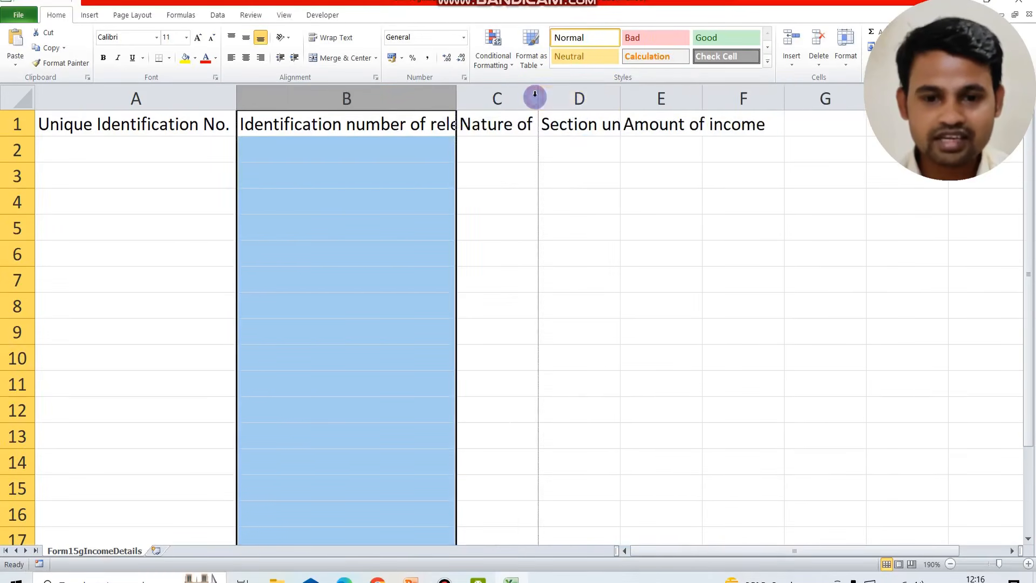
{"action": "double_click", "coordinate": [537, 97]}
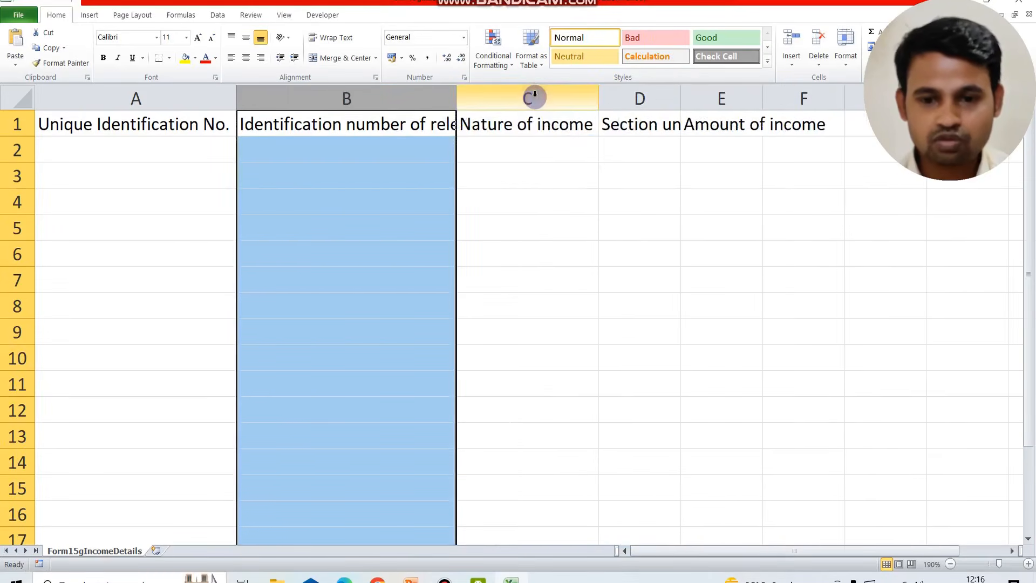
{"action": "double_click", "coordinate": [679, 96]}
{"action": "left_click", "coordinate": [682, 129]}
{"action": "key", "text": "Right"}
{"action": "key", "text": "Right"}
{"action": "key", "text": "Left"}
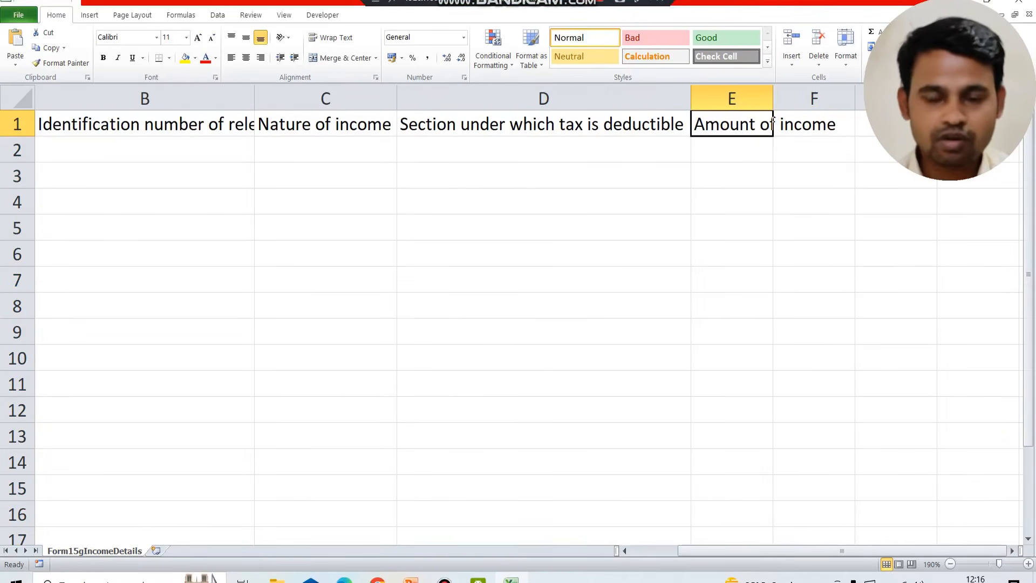
Switch to the Income Details instructions PDF and read the page 1 fields, highlighting the options for nature of income
{"action": "left_click", "coordinate": [577, 4]}
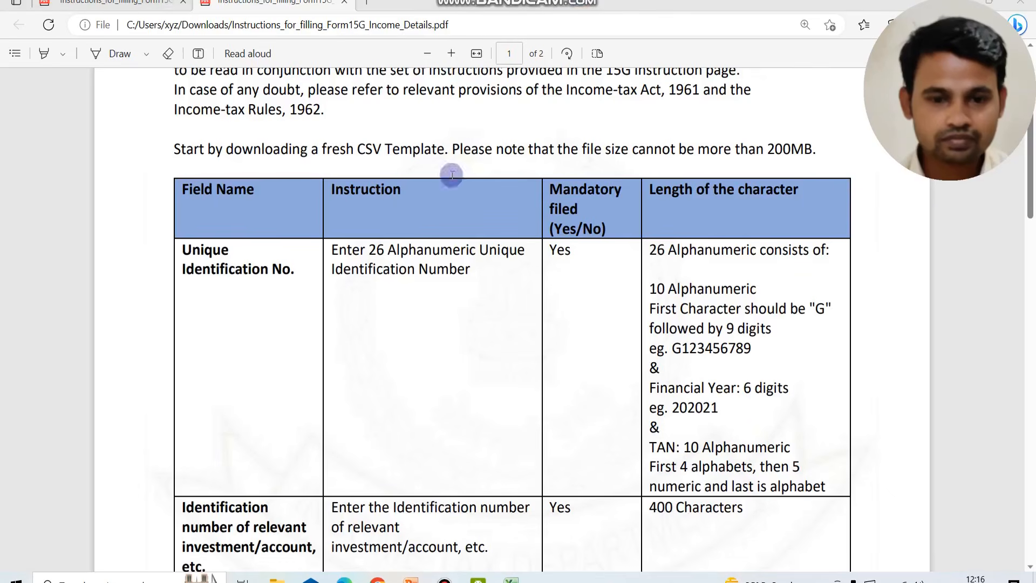
{"action": "scroll", "coordinate": [299, 289], "scroll_direction": "down", "scroll_amount": 1}
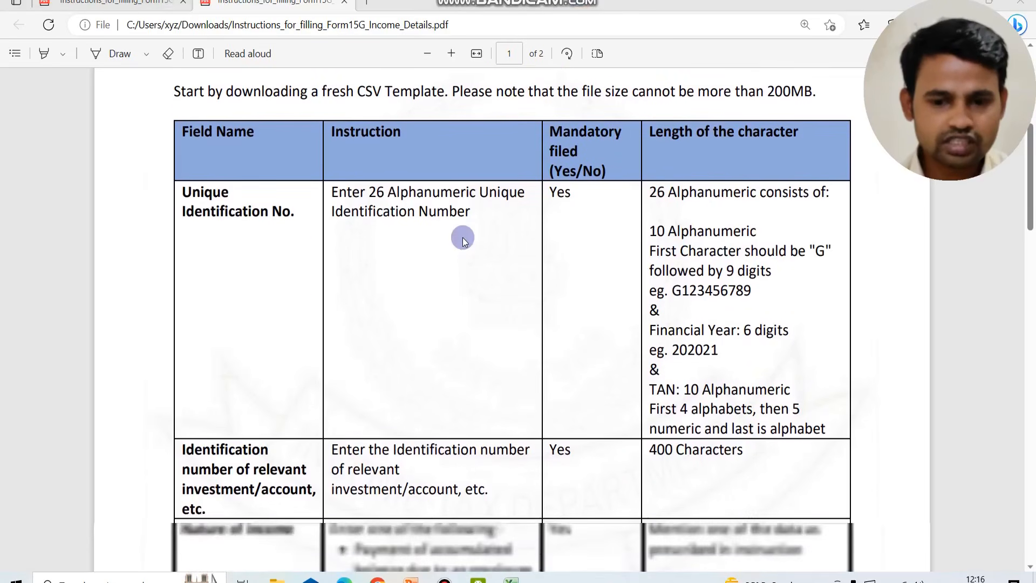
{"action": "scroll", "coordinate": [547, 307], "scroll_direction": "down", "scroll_amount": 2}
{"action": "scroll", "coordinate": [547, 306], "scroll_direction": "down", "scroll_amount": 2}
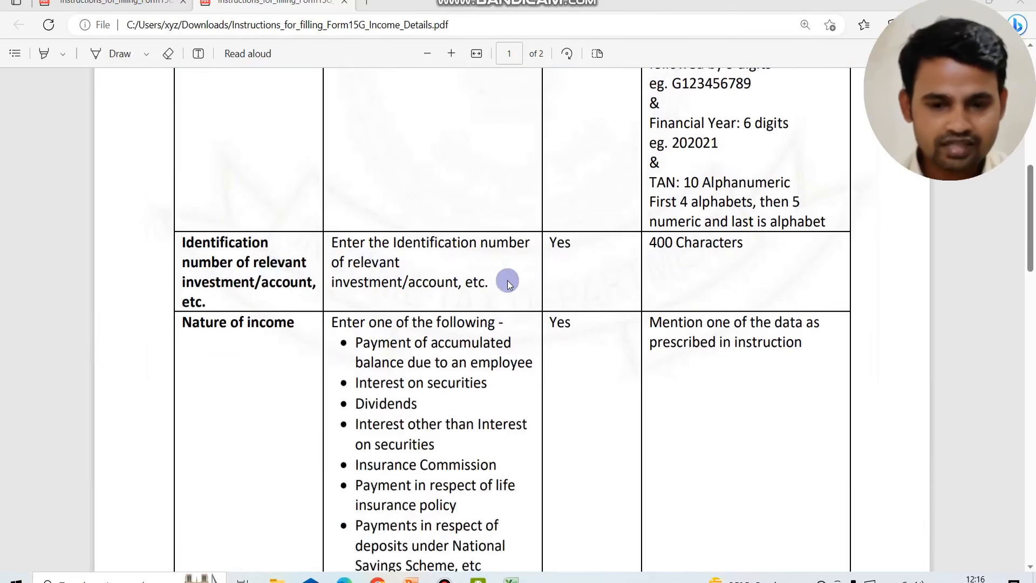
{"action": "scroll", "coordinate": [631, 262], "scroll_direction": "down", "scroll_amount": 2}
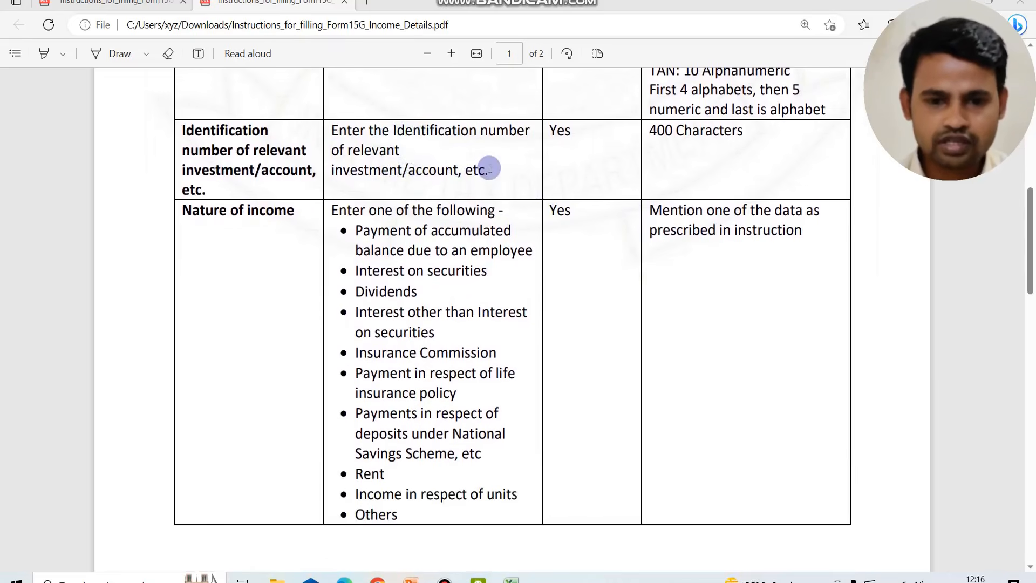
{"action": "scroll", "coordinate": [489, 168], "scroll_direction": "down", "scroll_amount": 1}
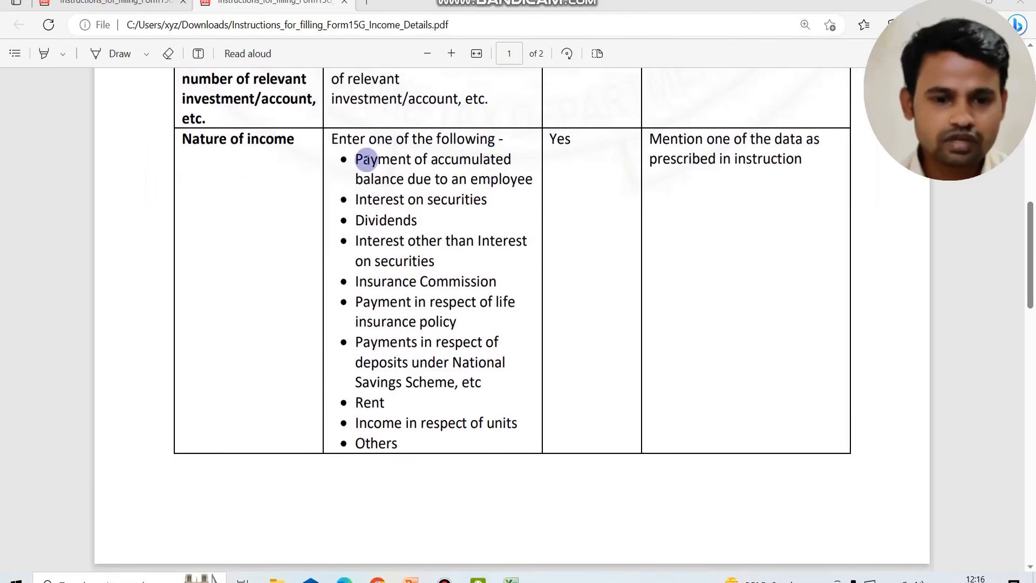
{"action": "left_click_drag", "start_coordinate": [357, 157], "coordinate": [435, 363]}
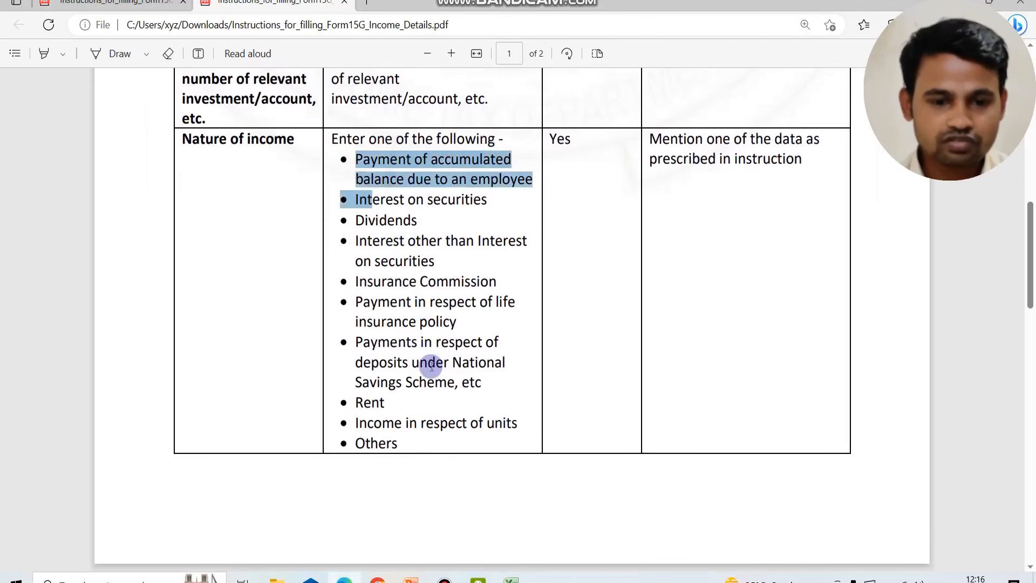
{"action": "left_click", "coordinate": [404, 261]}
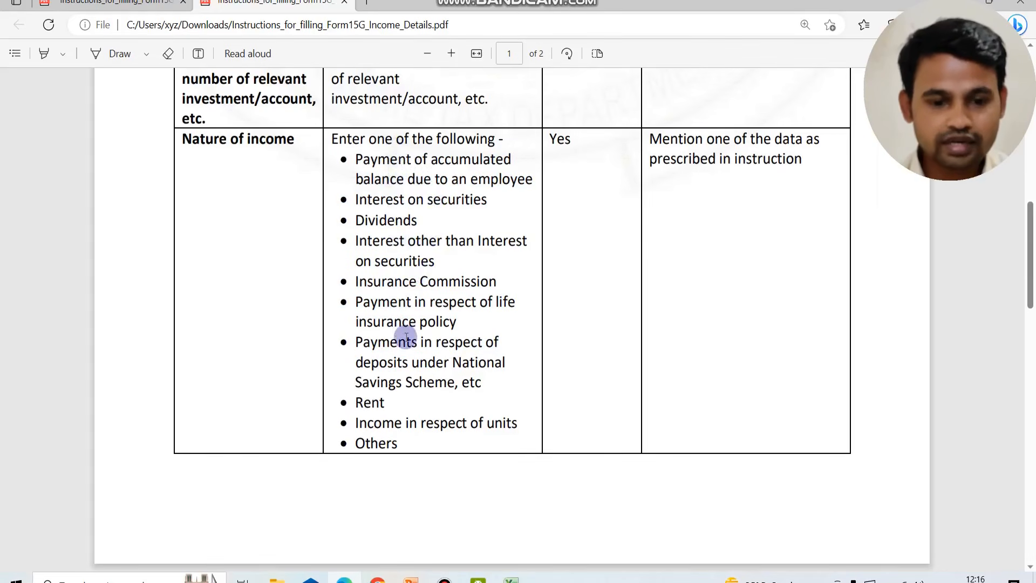
Read the page 2 sections under which tax is deductible and their note, and highlight the amount of income instruction
{"action": "scroll", "coordinate": [405, 336], "scroll_direction": "down", "scroll_amount": 1}
{"action": "scroll", "coordinate": [406, 336], "scroll_direction": "down", "scroll_amount": 6}
{"action": "scroll", "coordinate": [405, 336], "scroll_direction": "up", "scroll_amount": 7}
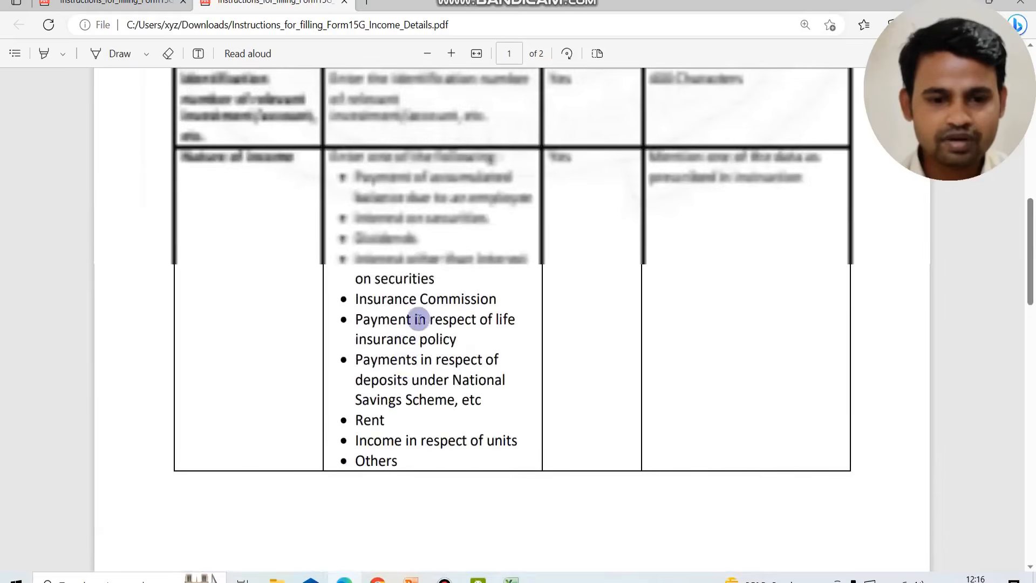
{"action": "scroll", "coordinate": [395, 376], "scroll_direction": "down", "scroll_amount": 8}
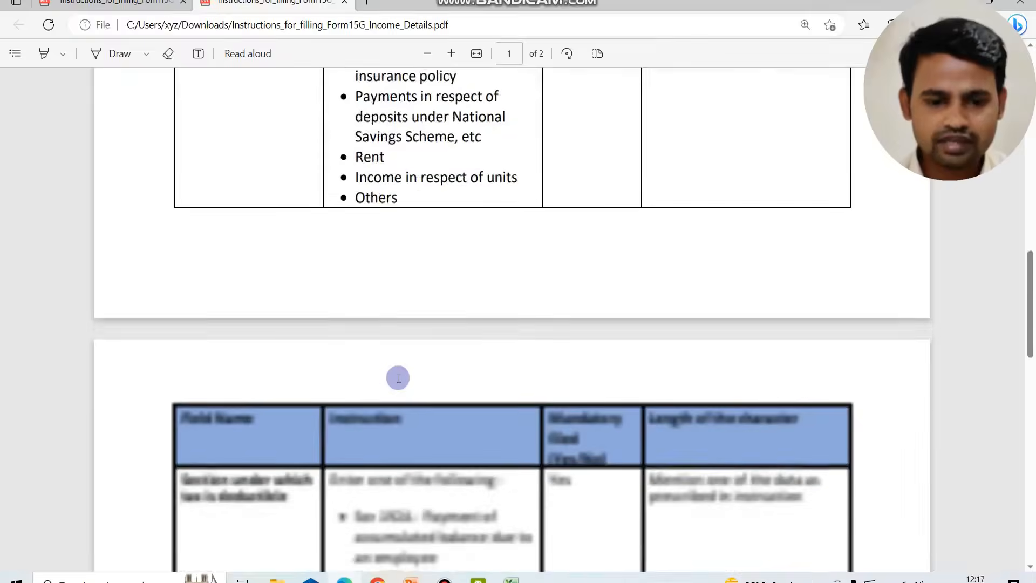
{"action": "scroll", "coordinate": [377, 345], "scroll_direction": "down", "scroll_amount": 2}
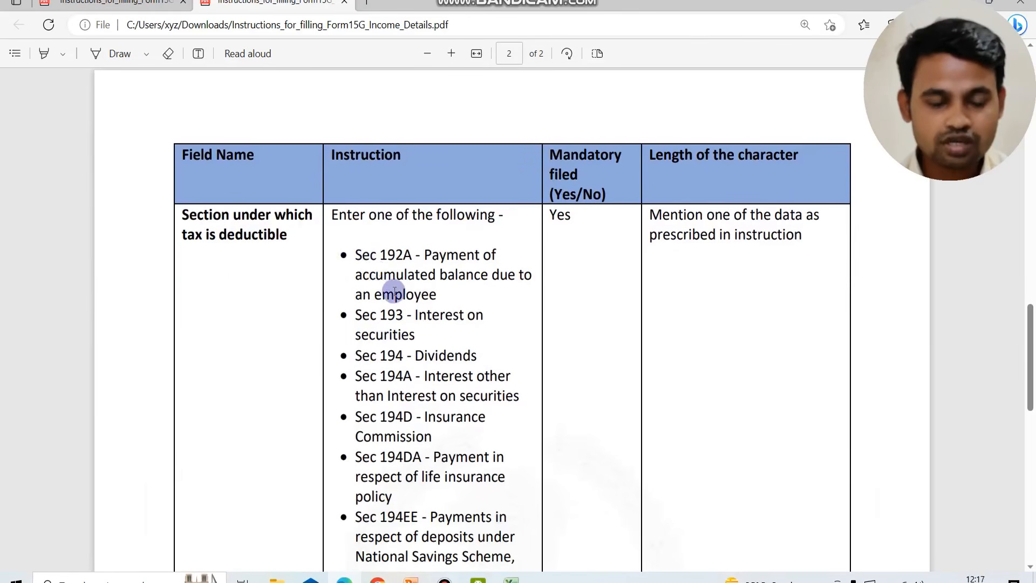
{"action": "scroll", "coordinate": [393, 291], "scroll_direction": "down", "scroll_amount": 1}
{"action": "scroll", "coordinate": [392, 291], "scroll_direction": "down", "scroll_amount": 2}
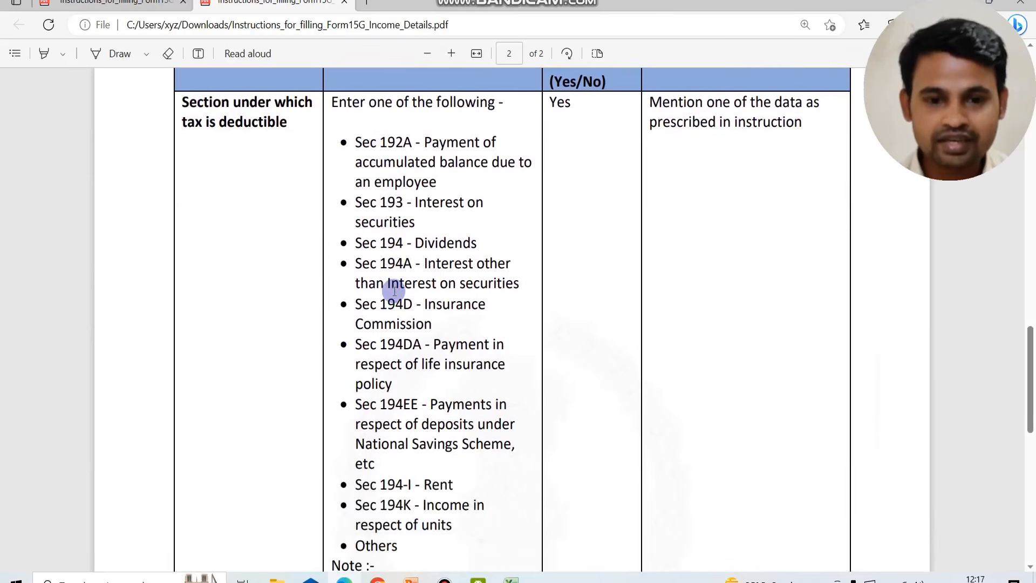
{"action": "scroll", "coordinate": [410, 384], "scroll_direction": "down", "scroll_amount": 3}
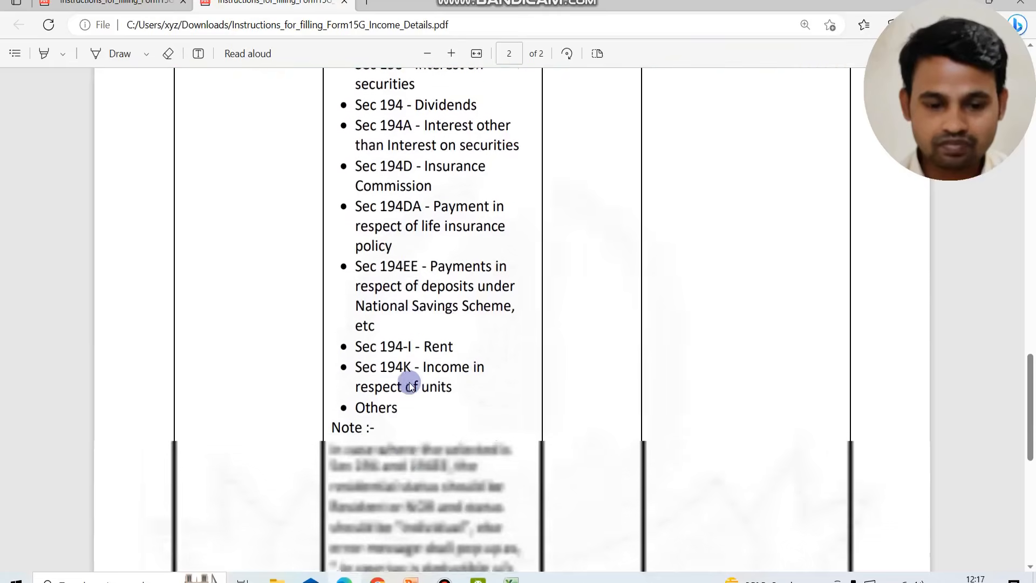
{"action": "scroll", "coordinate": [410, 384], "scroll_direction": "down", "scroll_amount": 5}
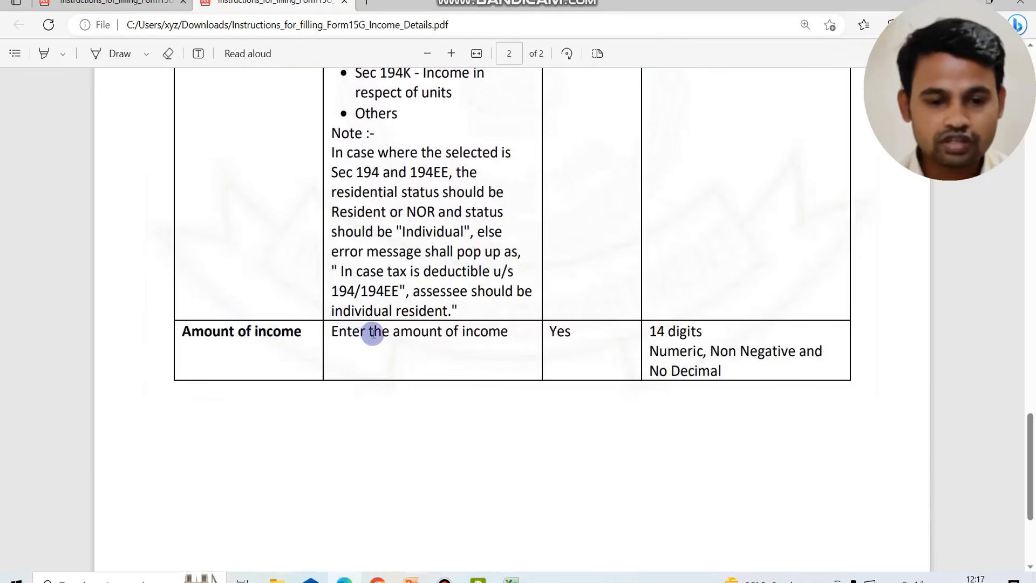
{"action": "left_click_drag", "start_coordinate": [353, 331], "coordinate": [479, 331]}
Return to the start of the income details instructions and skim the field tables on both pages again
{"action": "scroll", "coordinate": [479, 332], "scroll_direction": "up", "scroll_amount": 3}
{"action": "scroll", "coordinate": [479, 331], "scroll_direction": "up", "scroll_amount": 20}
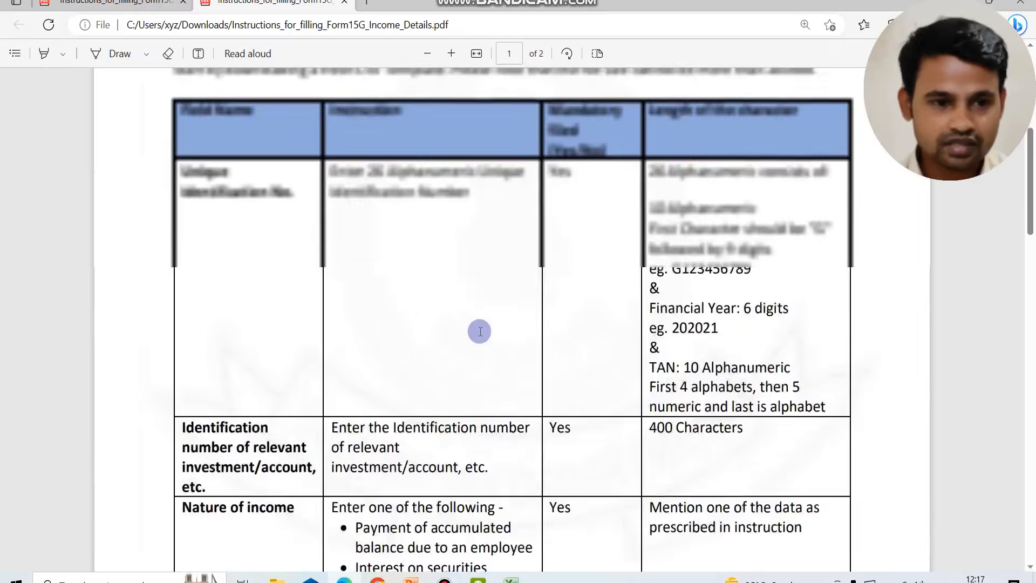
{"action": "scroll", "coordinate": [479, 331], "scroll_direction": "up", "scroll_amount": 6}
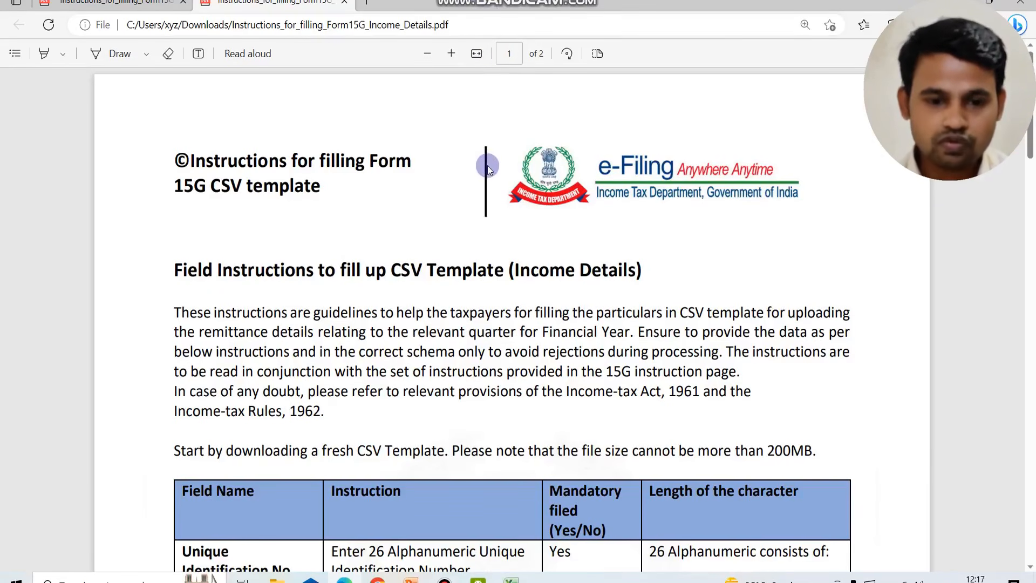
{"action": "scroll", "coordinate": [536, 377], "scroll_direction": "down", "scroll_amount": 7}
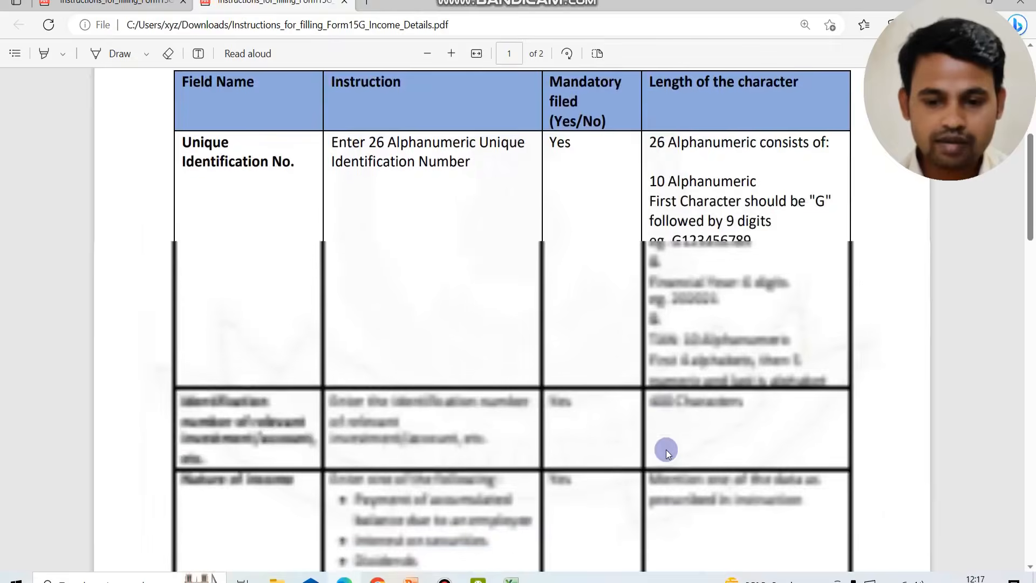
{"action": "scroll", "coordinate": [667, 452], "scroll_direction": "down", "scroll_amount": 15}
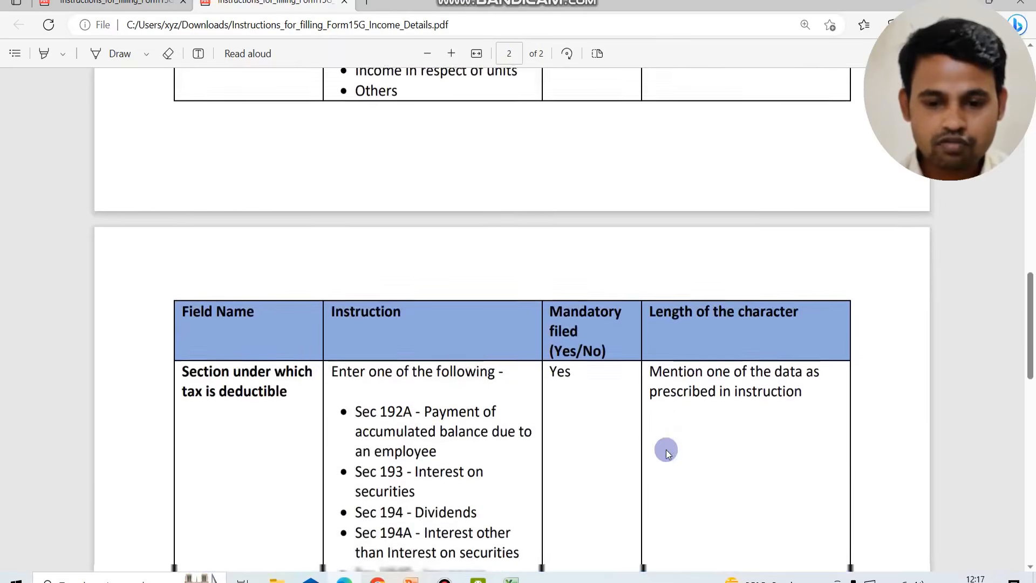
{"action": "scroll", "coordinate": [666, 452], "scroll_direction": "down", "scroll_amount": 9}
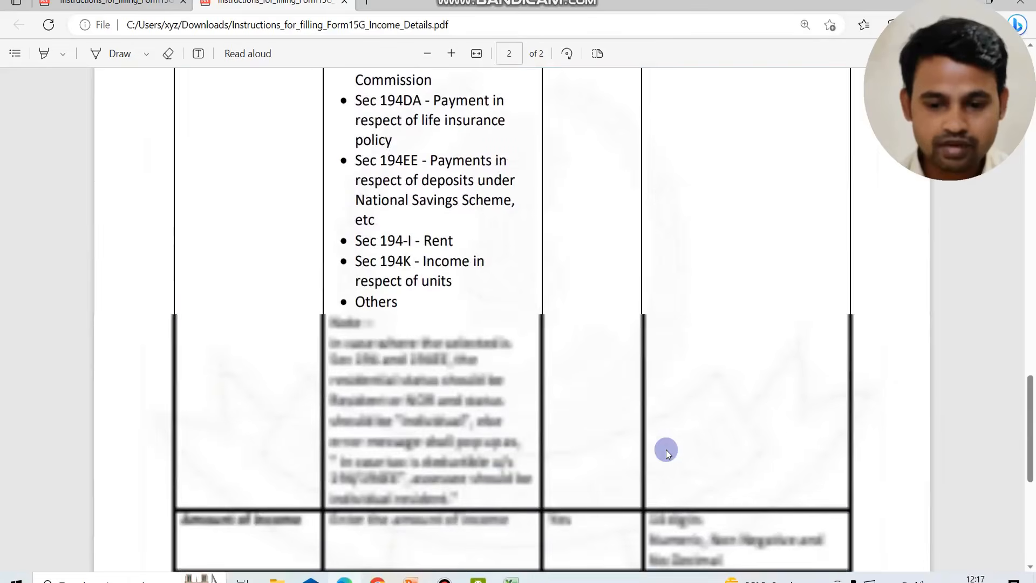
{"action": "scroll", "coordinate": [667, 452], "scroll_direction": "up", "scroll_amount": 20}
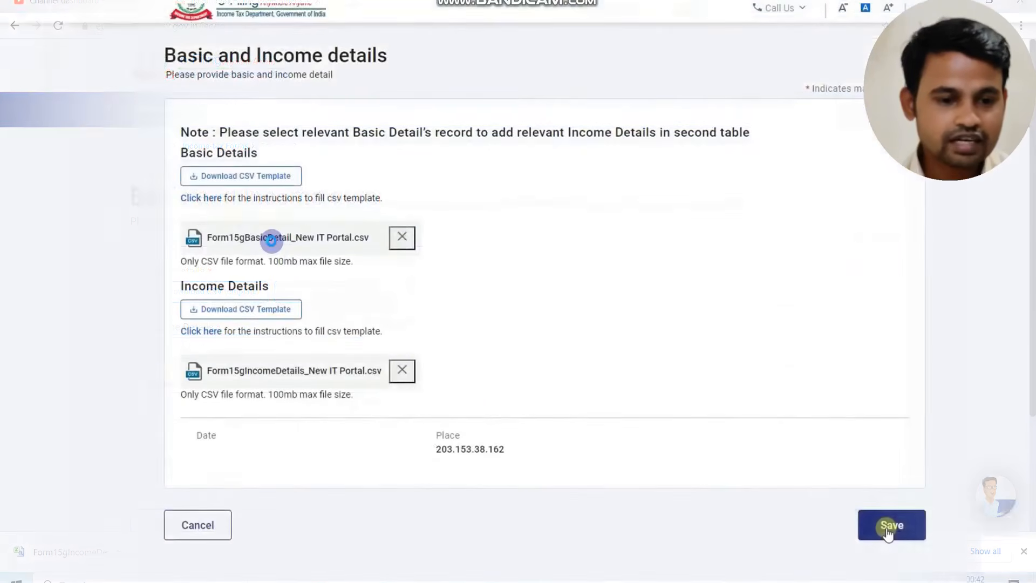
Save the Basic and Income details with both CSV files attached on the e-Filing portal, and preview Form 15G
{"action": "left_click", "coordinate": [890, 526]}
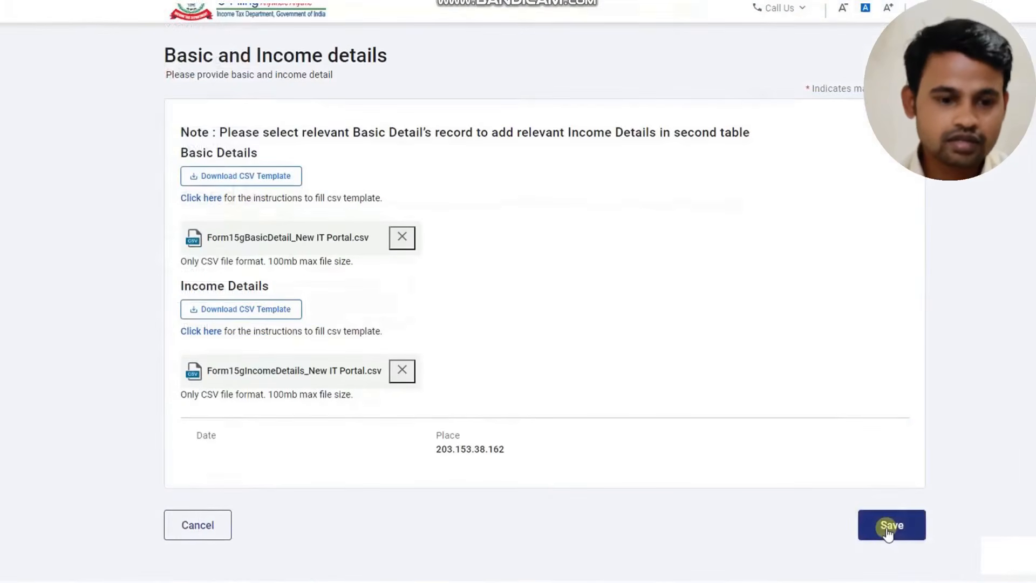
{"action": "left_click", "coordinate": [888, 527]}
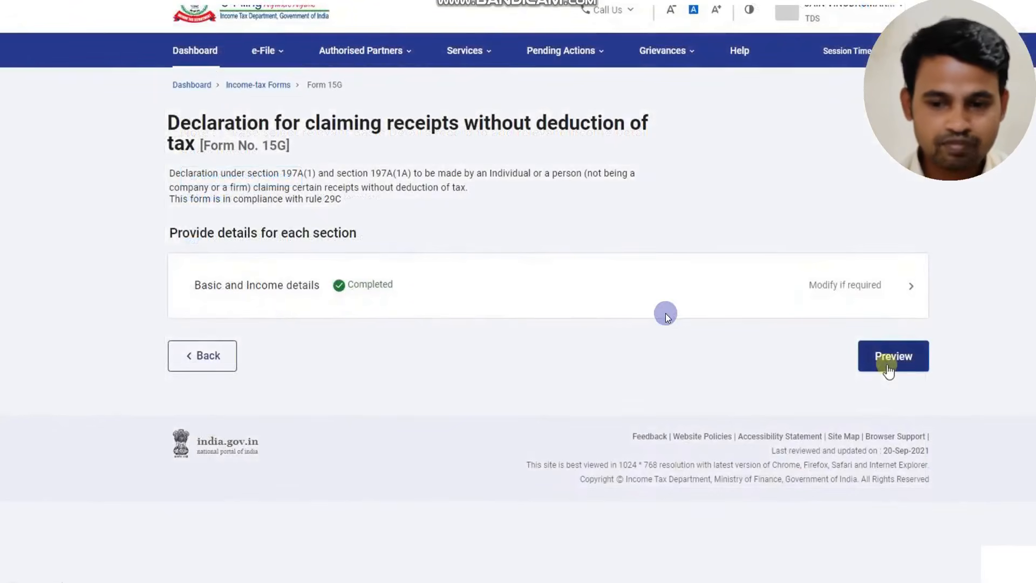
{"action": "left_click", "coordinate": [889, 359]}
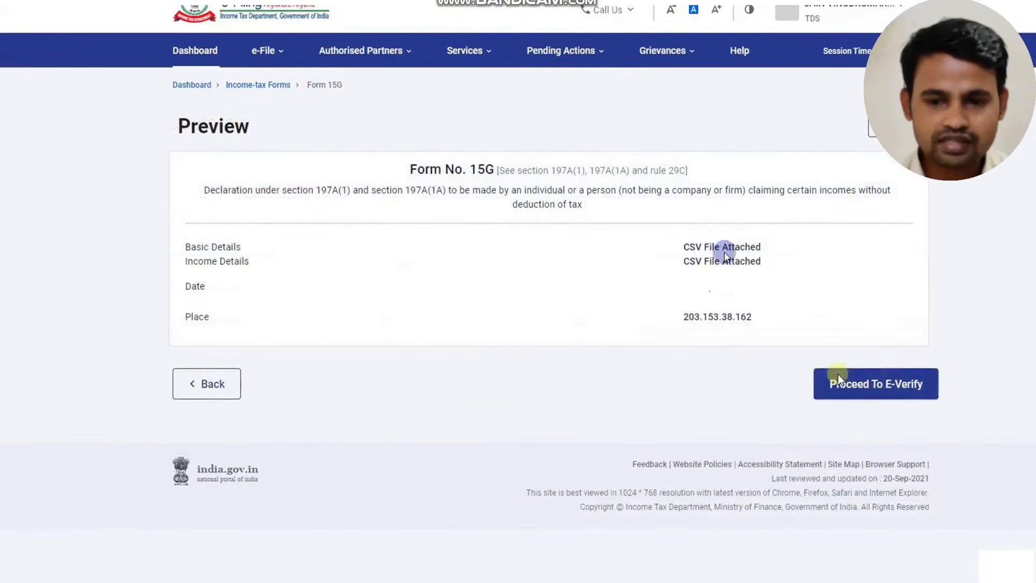
Proceed to e-verify Form 15G, confirm it, and continue with verification using Digital Signature Certificate (DSC)
{"action": "left_click", "coordinate": [837, 374]}
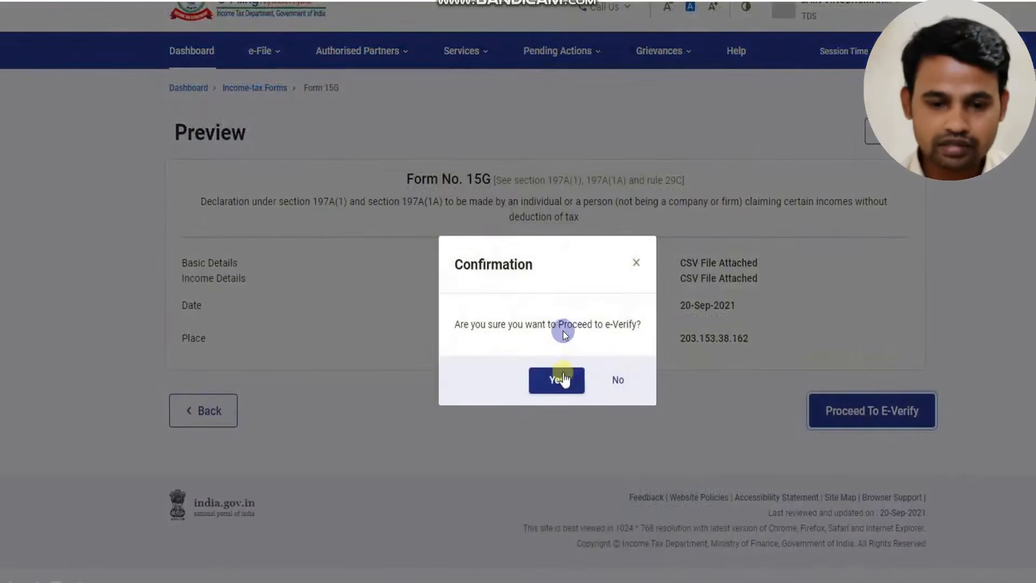
{"action": "left_click", "coordinate": [561, 379]}
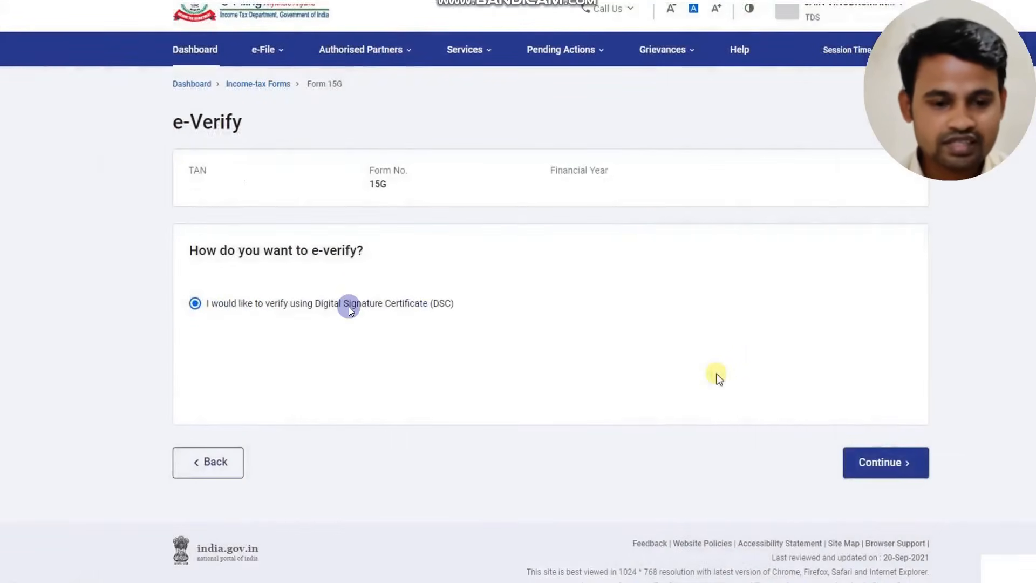
{"action": "left_click", "coordinate": [873, 464]}
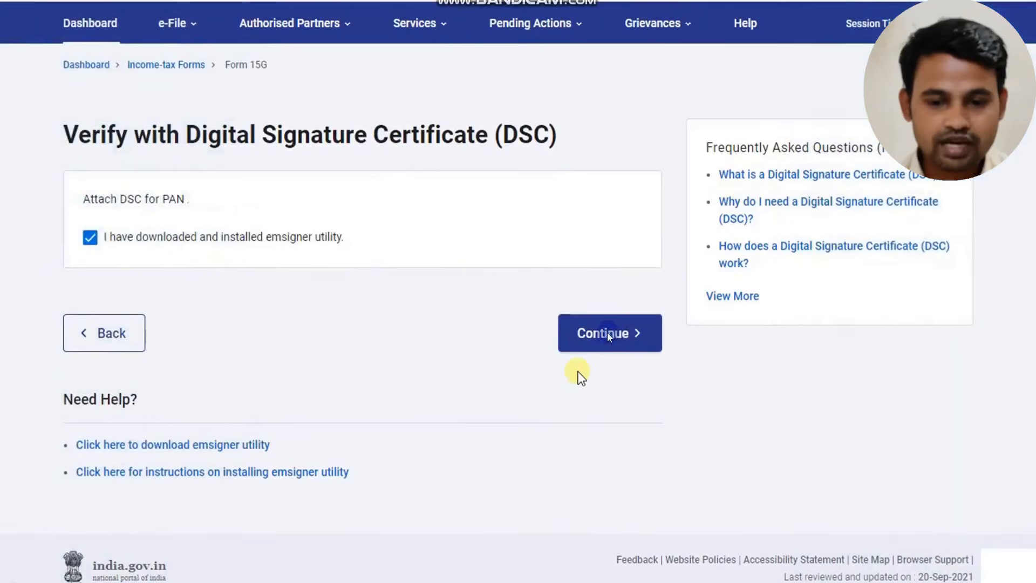
Sign Form 15G using the PROXKey V 2.0 provider, its certificate and the provider password, and confirm the submission
{"action": "left_click", "coordinate": [608, 333]}
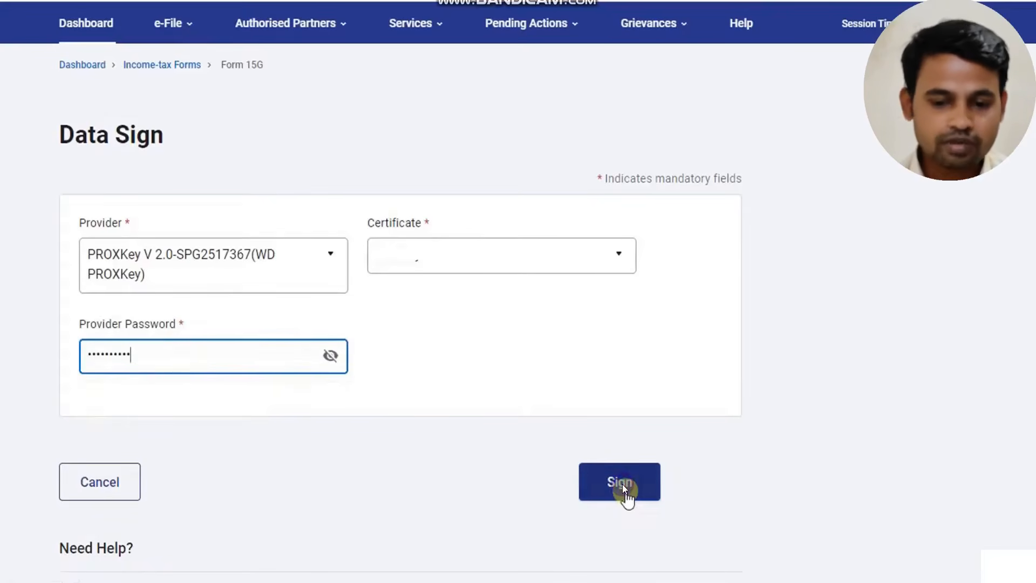
{"action": "left_click", "coordinate": [623, 488]}
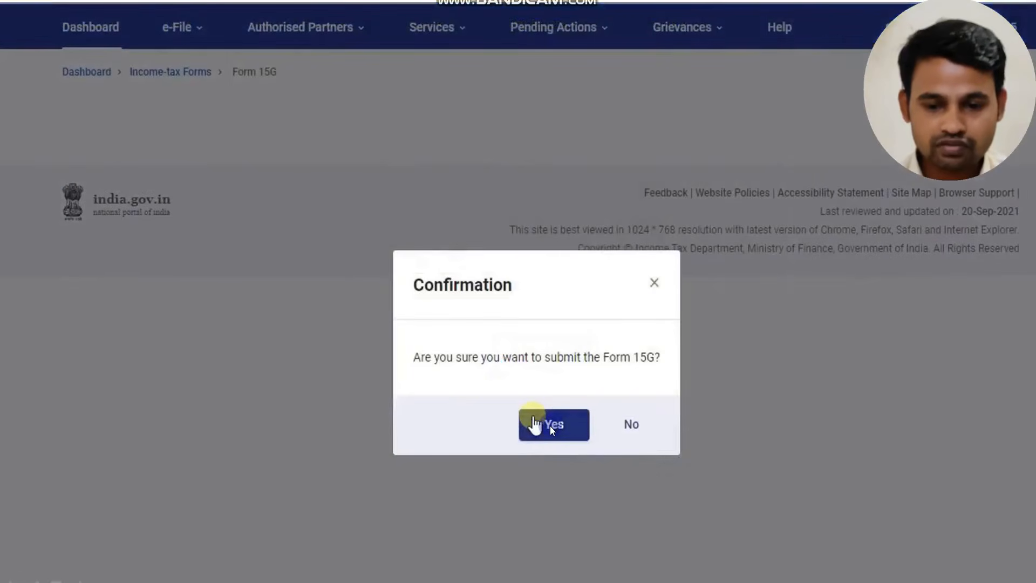
{"action": "left_click", "coordinate": [549, 425]}
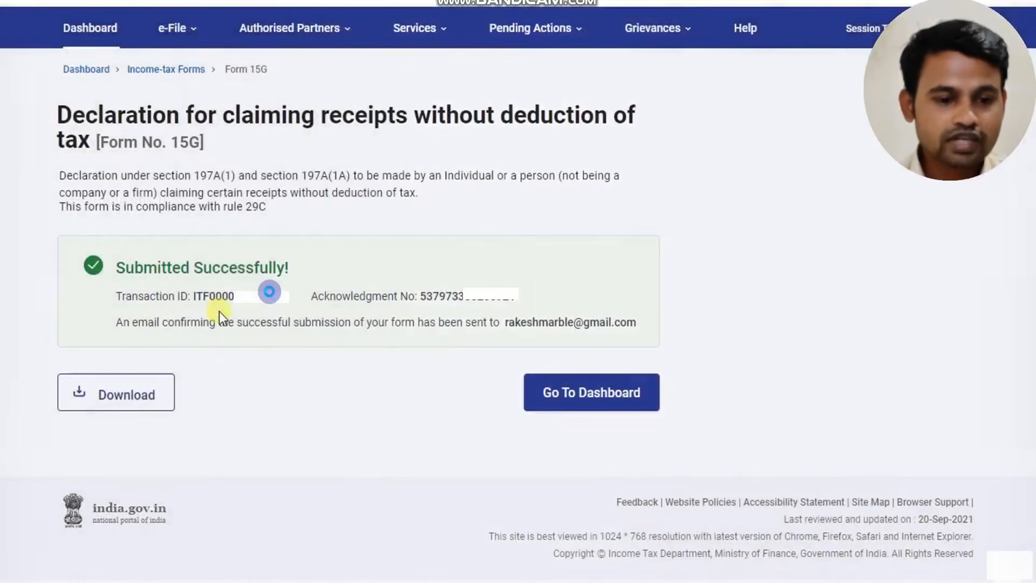